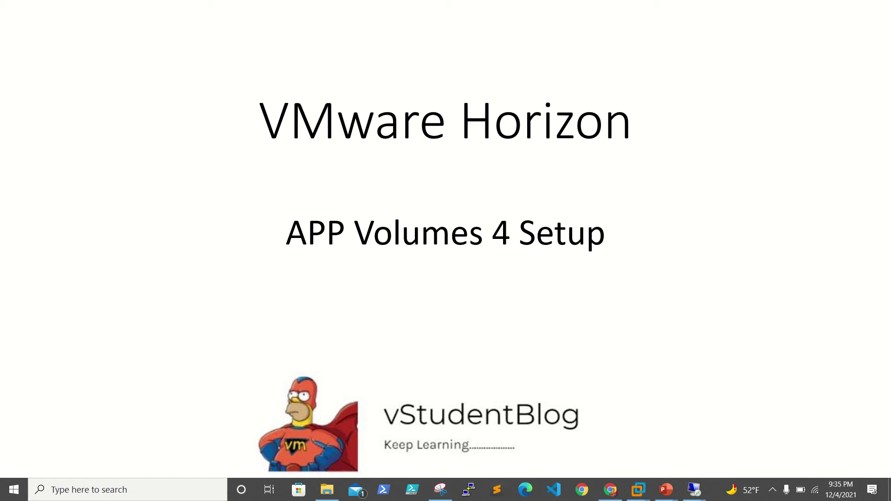
Advance the slideshow past the VMware Horizon title slide.
key(Right)
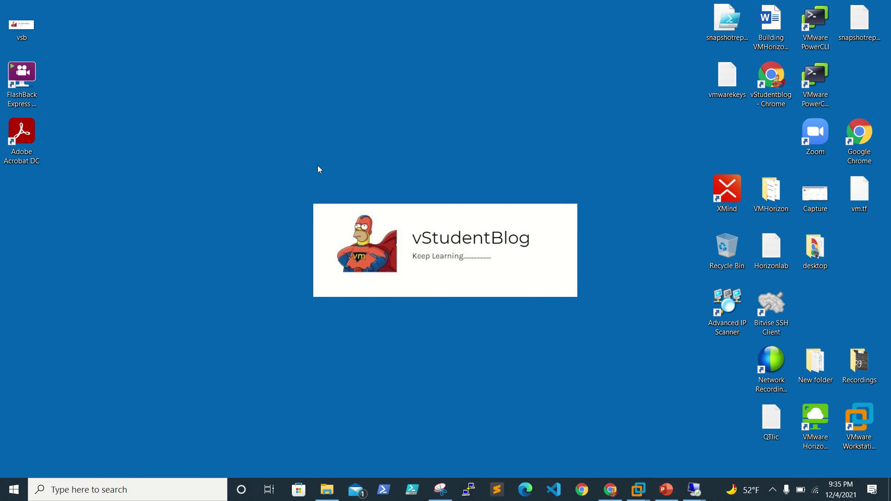
mouse_move(693, 487)
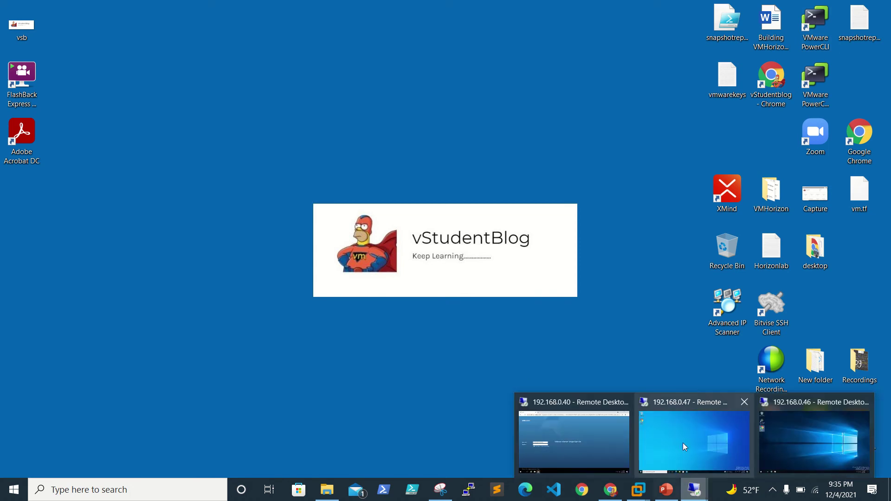
click(704, 446)
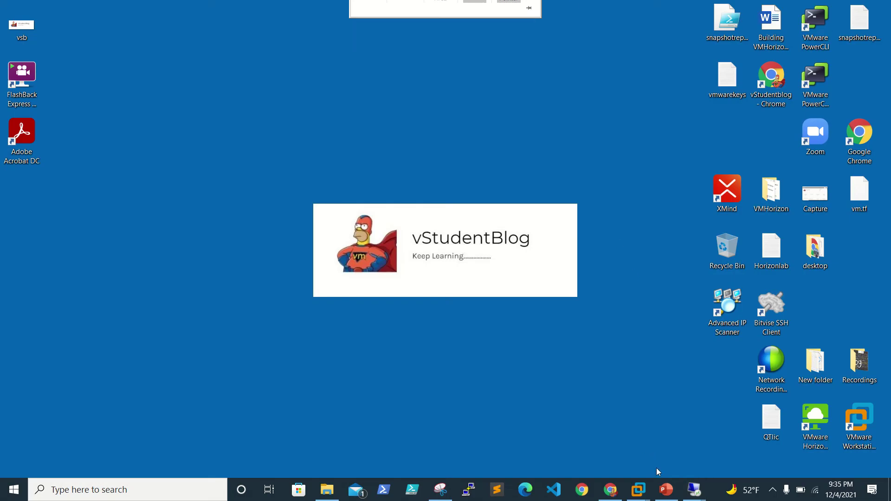
mouse_move(695, 489)
click(793, 428)
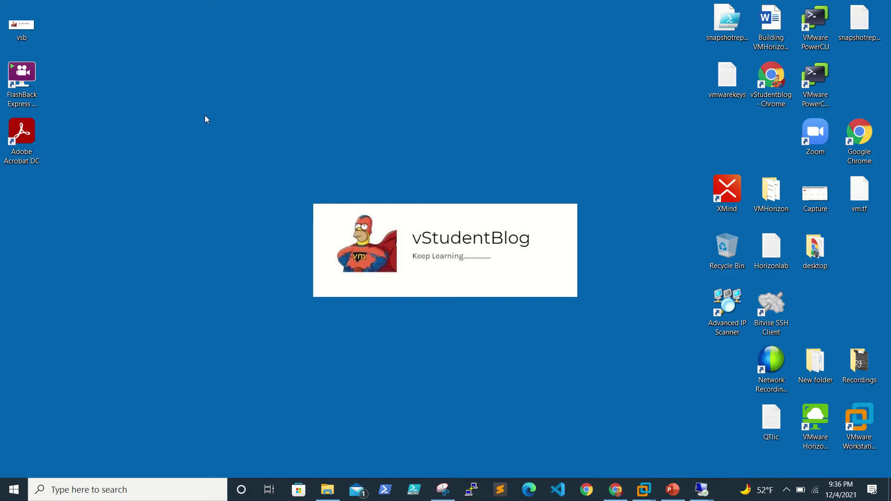
mouse_move(702, 490)
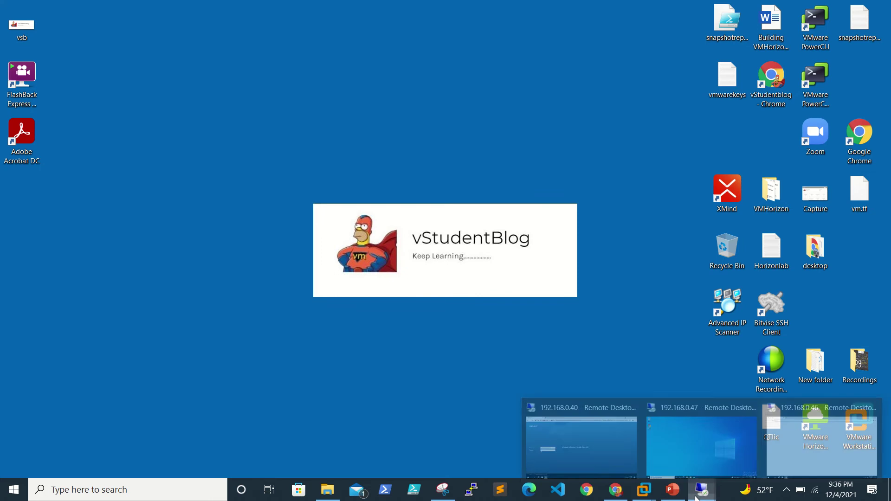
In the 192.168.0.46 session, open App Volumes Manager, start setup and view the evaluation license.
click(808, 451)
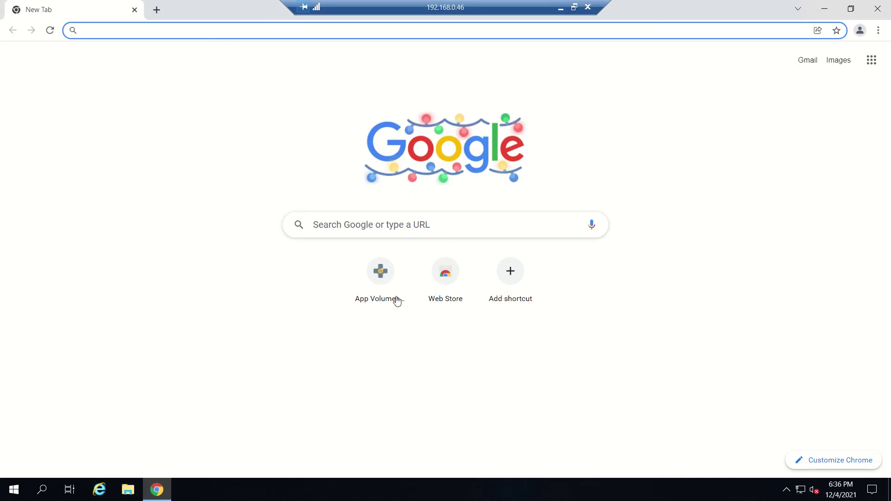
click(388, 283)
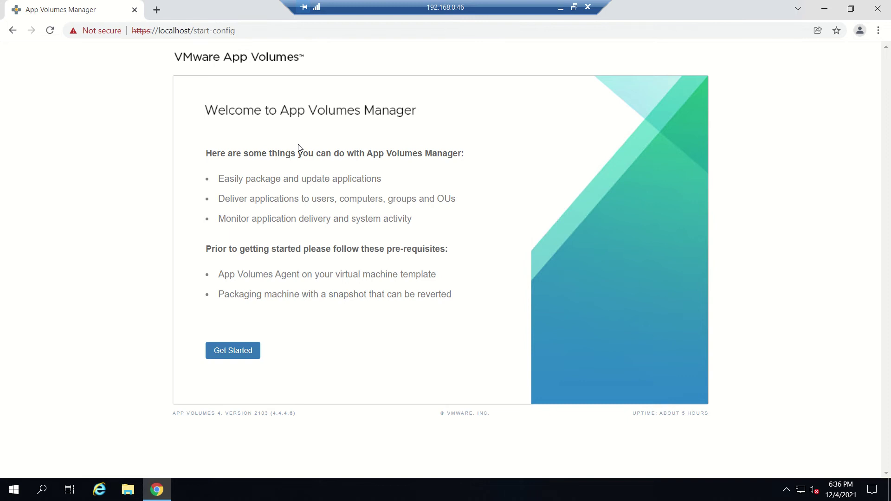
click(238, 348)
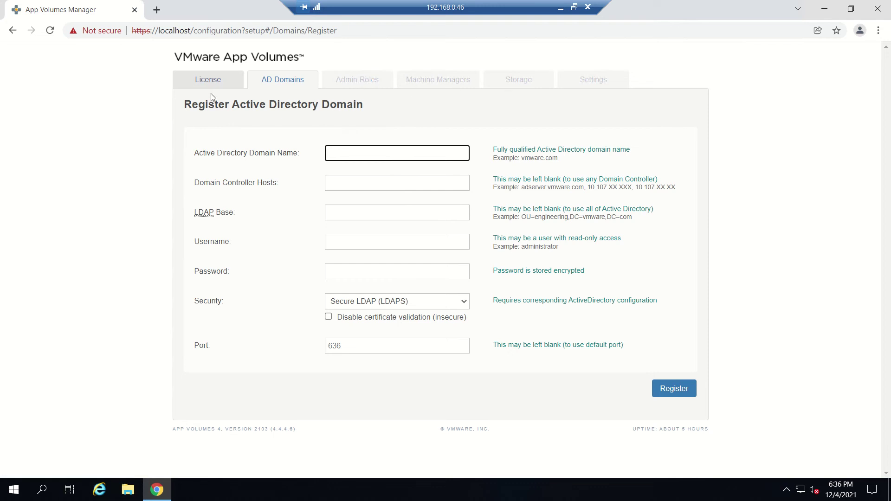
click(208, 82)
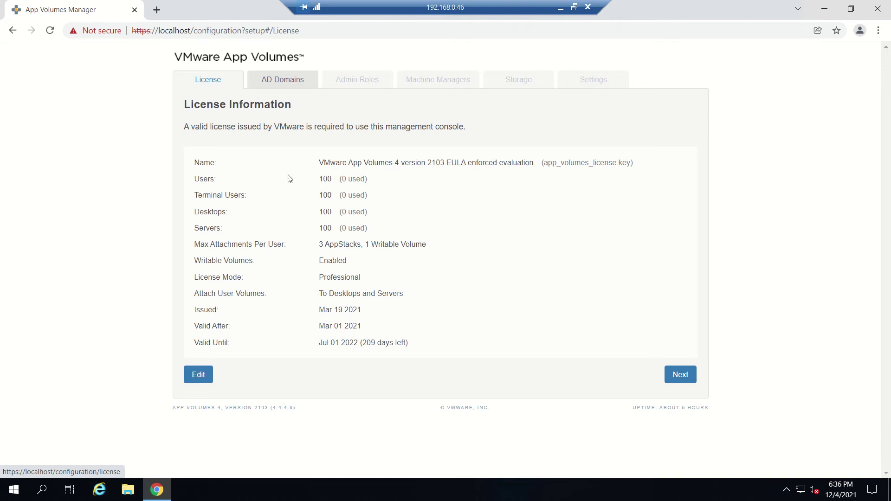
Upload VMware_App_Volumes_License_v4.key from C:\temp to apply the App Volumes 4 Perpetual License.
click(195, 379)
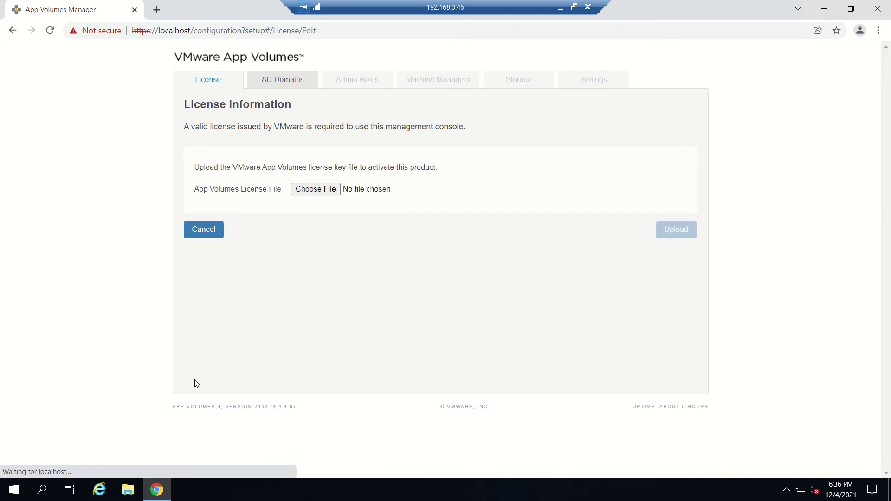
click(318, 189)
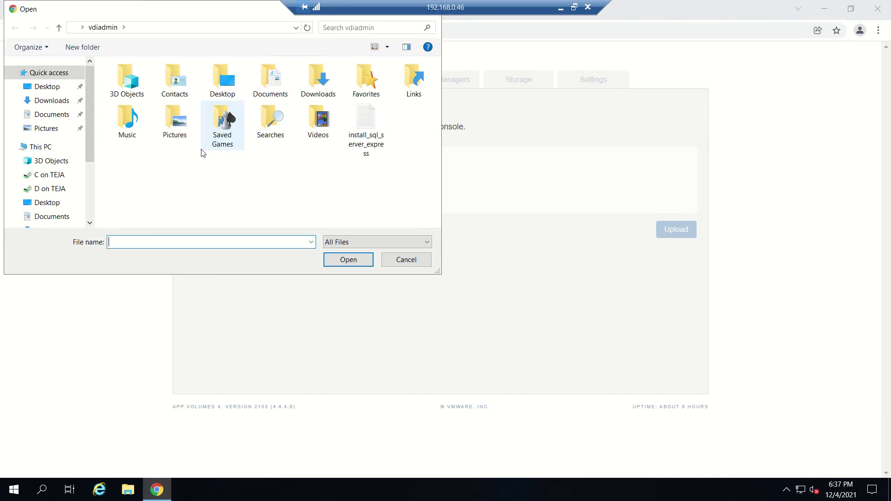
click(40, 147)
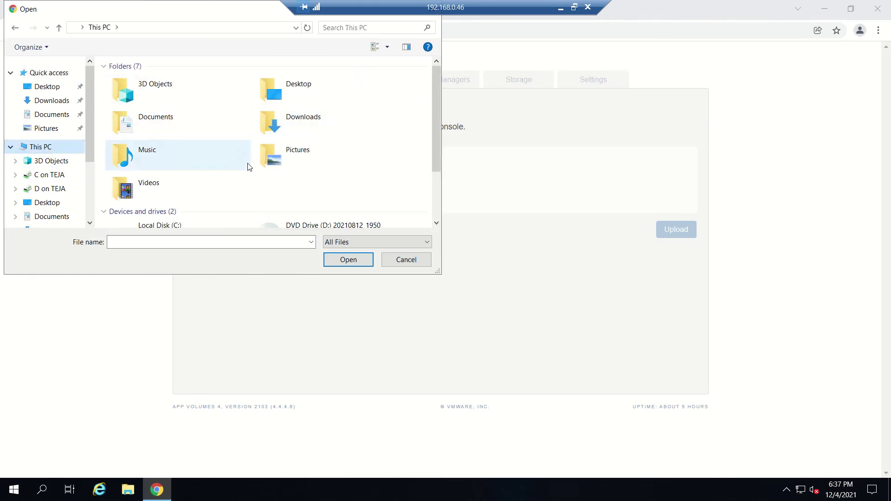
scroll(249, 165, down, 2)
double_click(163, 161)
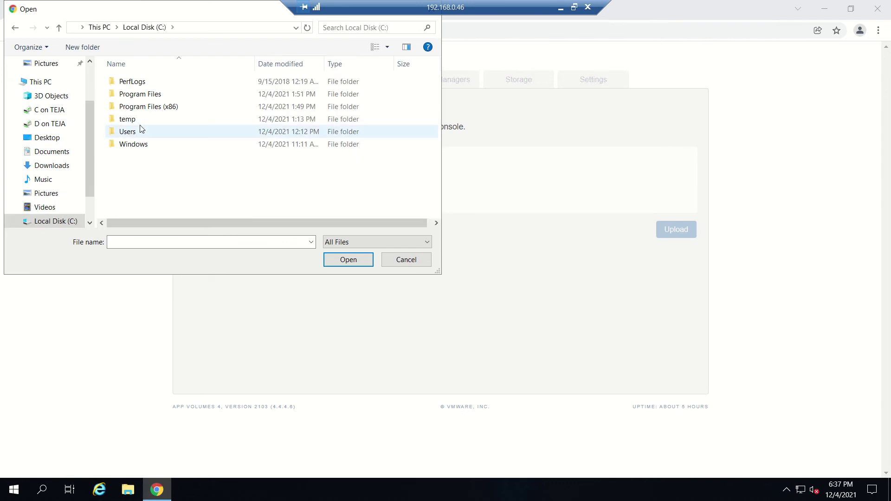
double_click(127, 122)
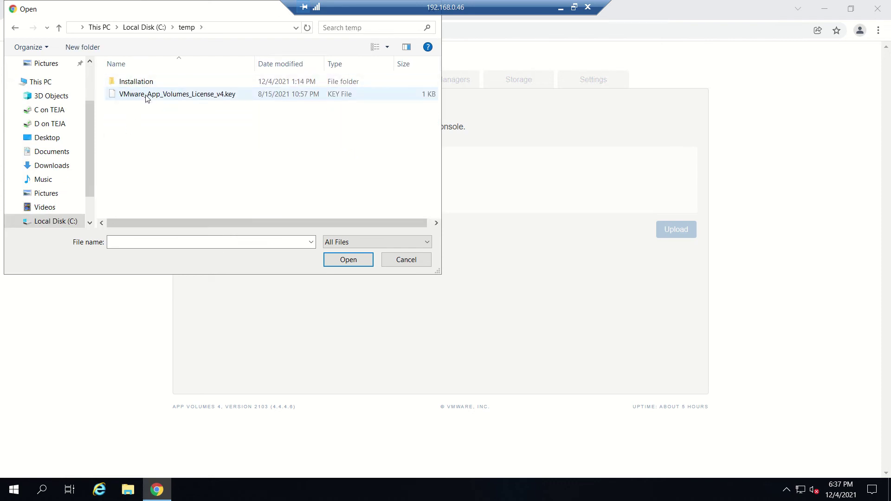
click(145, 95)
click(360, 263)
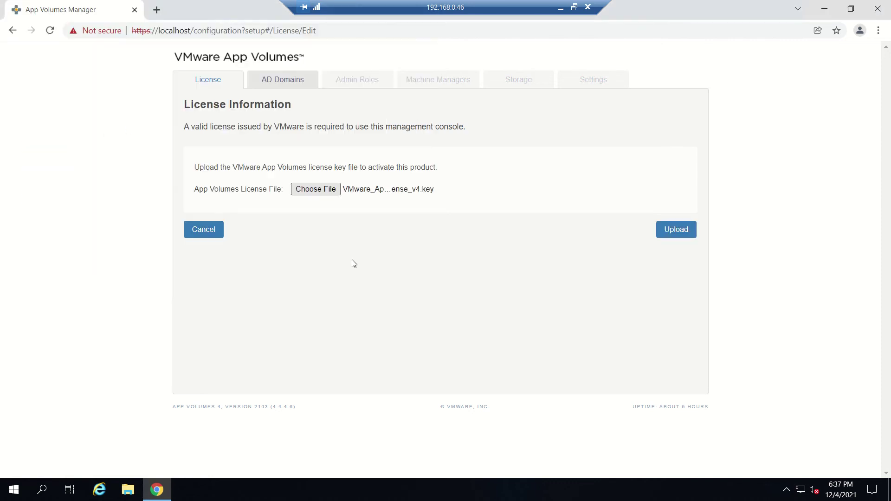
click(677, 228)
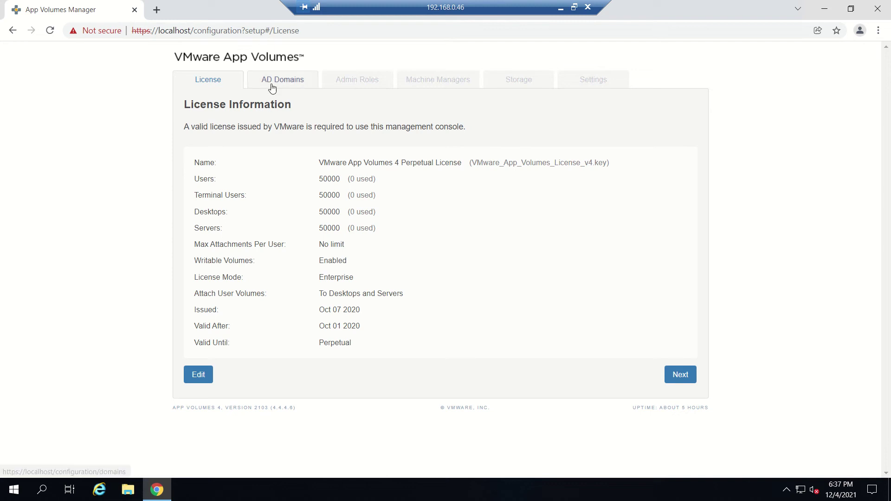
Continue from the License page to the AD Domains step.
click(681, 373)
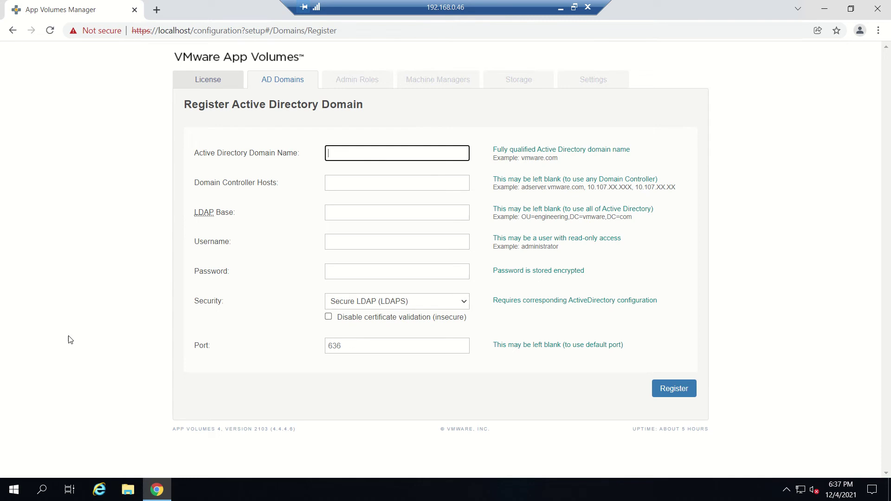
Run 'ping dc.com' in Command Prompt to confirm it answers at 192.168.0.40, then minimize it.
click(28, 483)
right_click(30, 485)
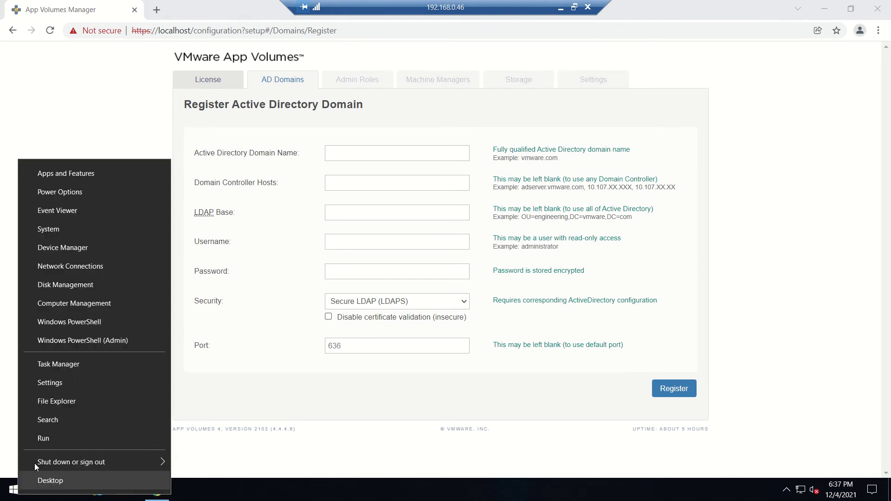
click(61, 440)
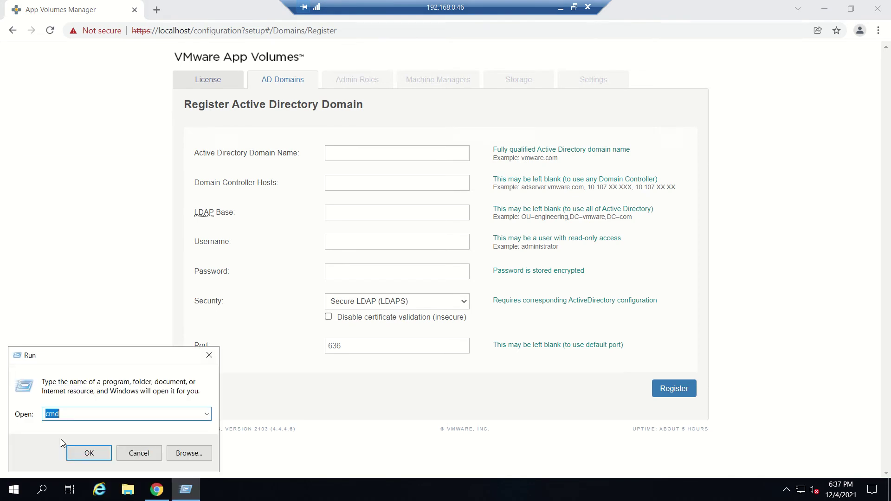
key(Return)
text(p)
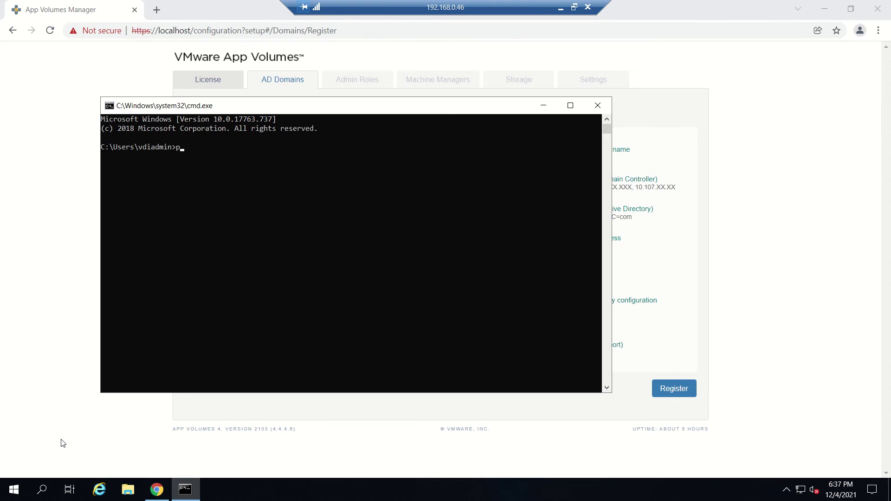
text(ing dc.com)
key(Return)
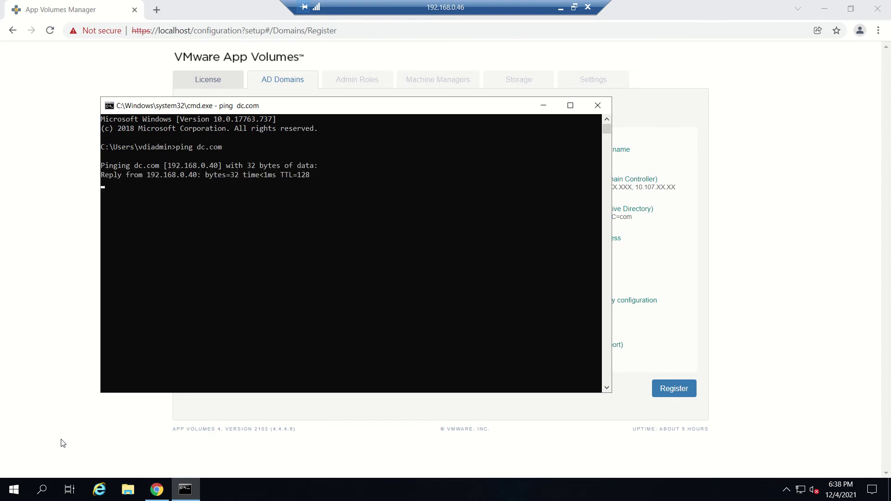
click(556, 104)
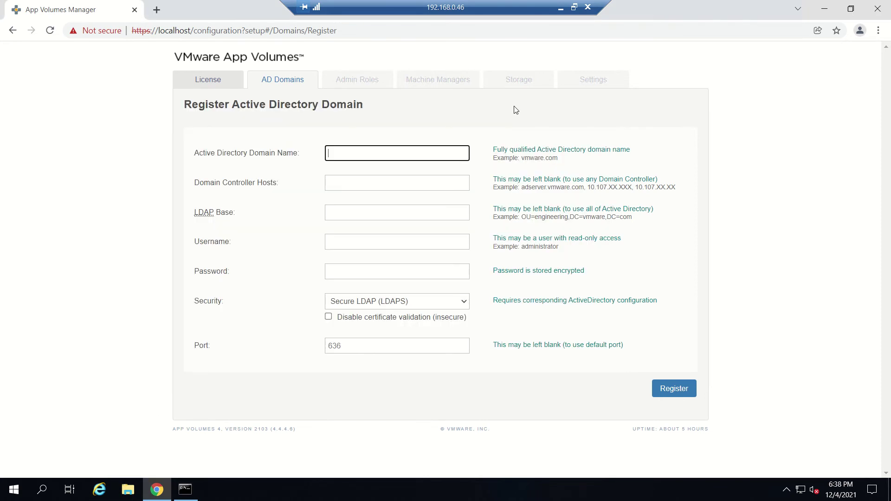
Enter dc.com as the Active Directory domain name.
click(393, 149)
text(dc.com)
key(Tab)
key(Tab)
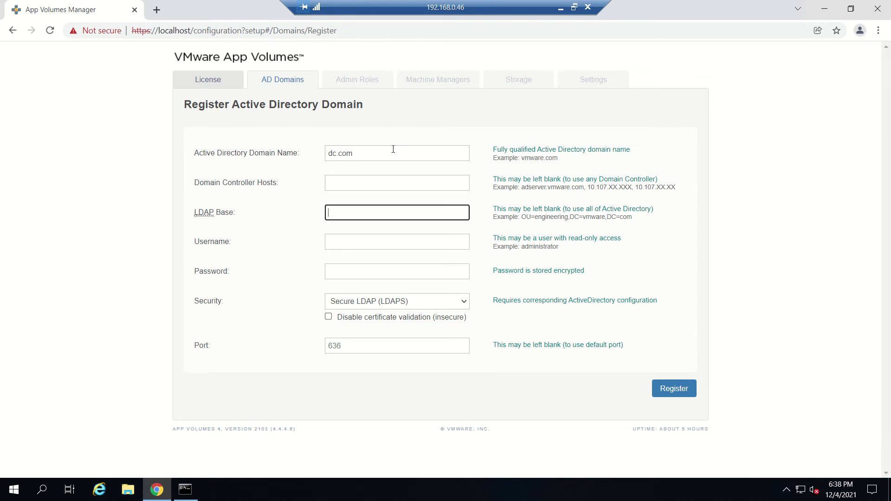
key(Tab)
key(Tab)
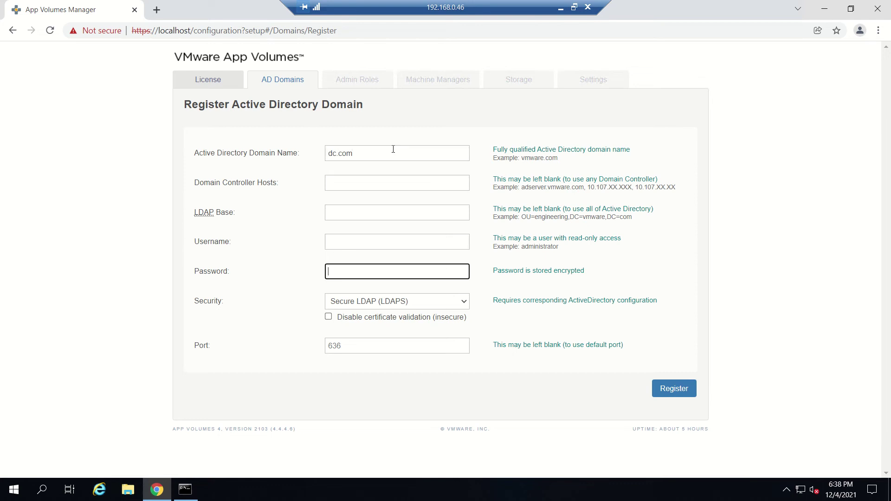
Fill in the service account username vdiadmin and its password.
click(367, 245)
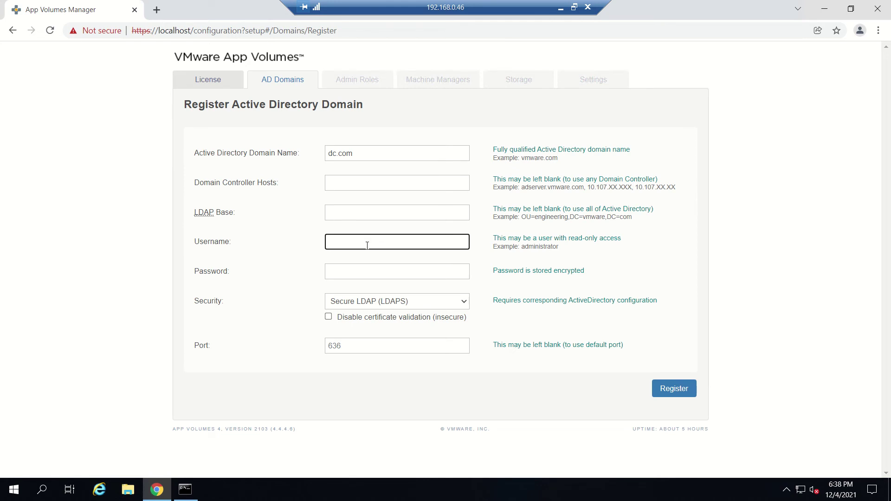
text(administrator)
key(Tab)
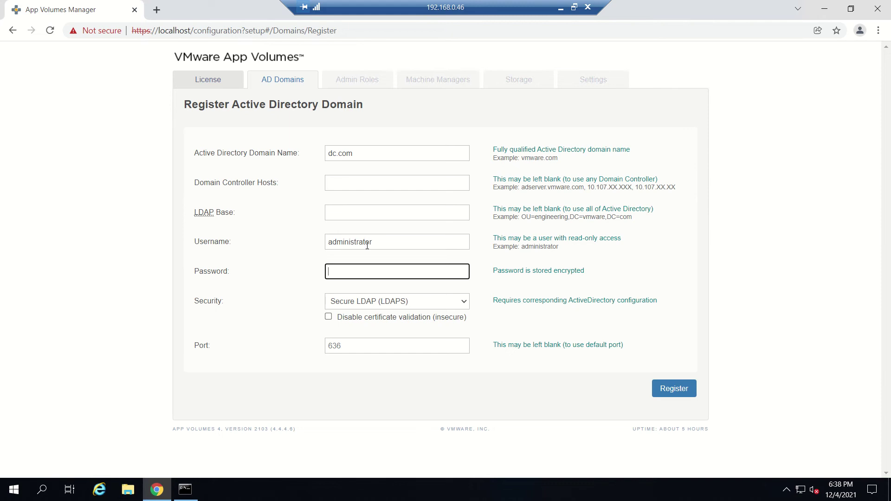
text(•••••)
double_click(390, 245)
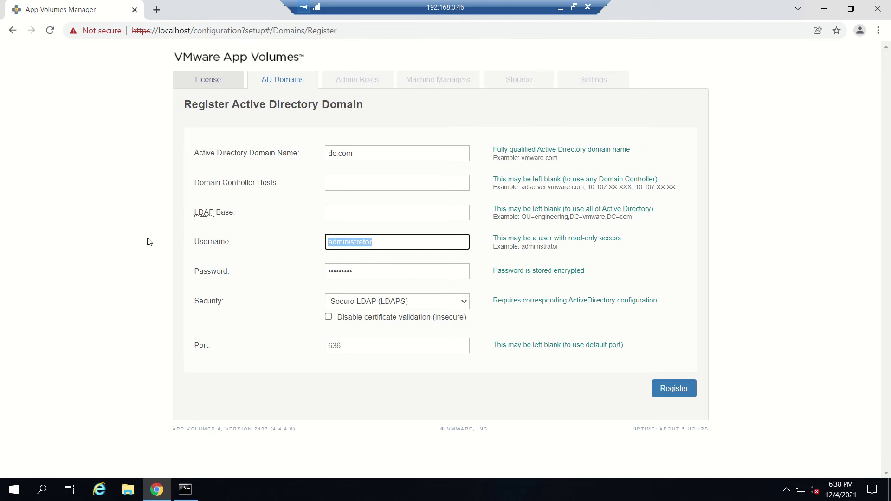
text(vdiadmin)
key(Tab)
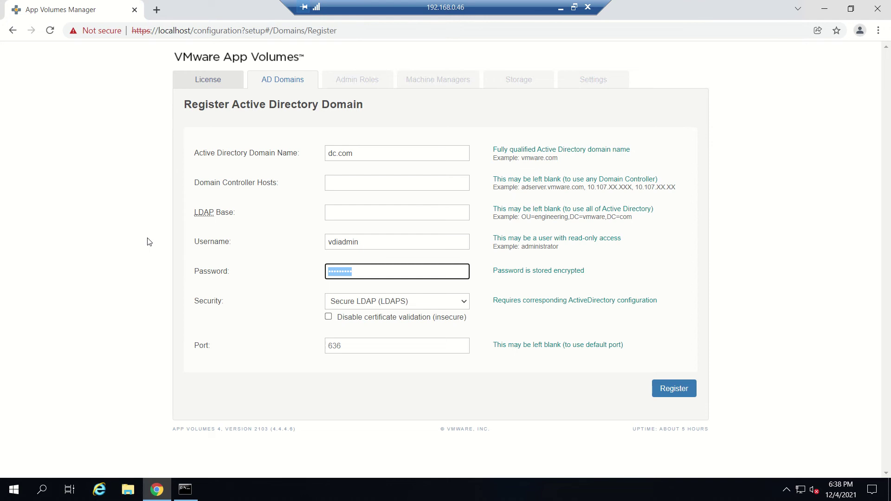
text(*******)
Set security to LDAP (insecure) on port 389 and register dc.com.
click(381, 303)
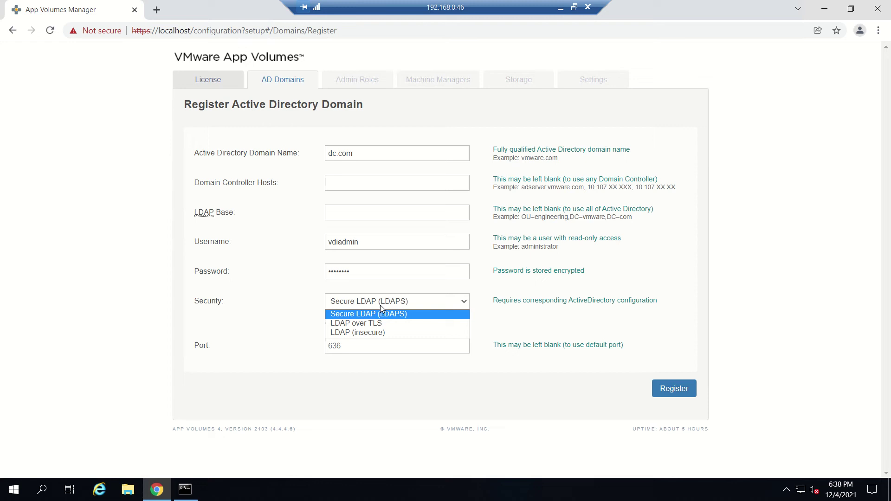
click(391, 331)
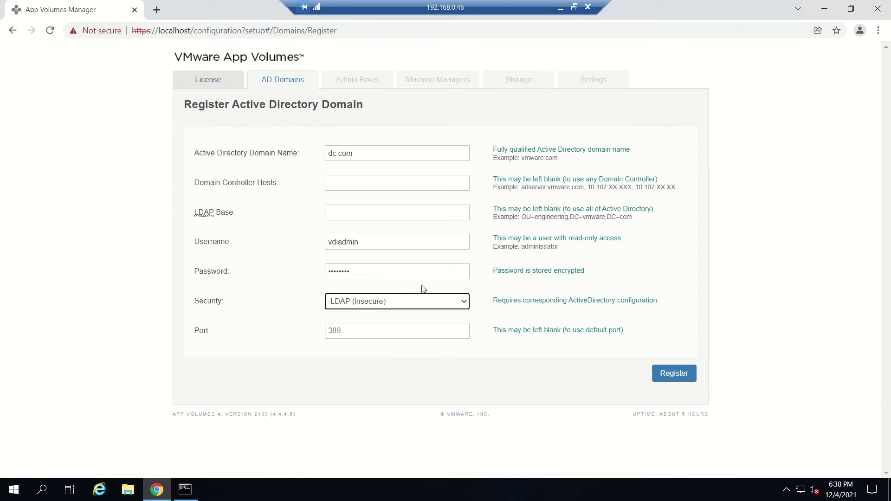
click(672, 375)
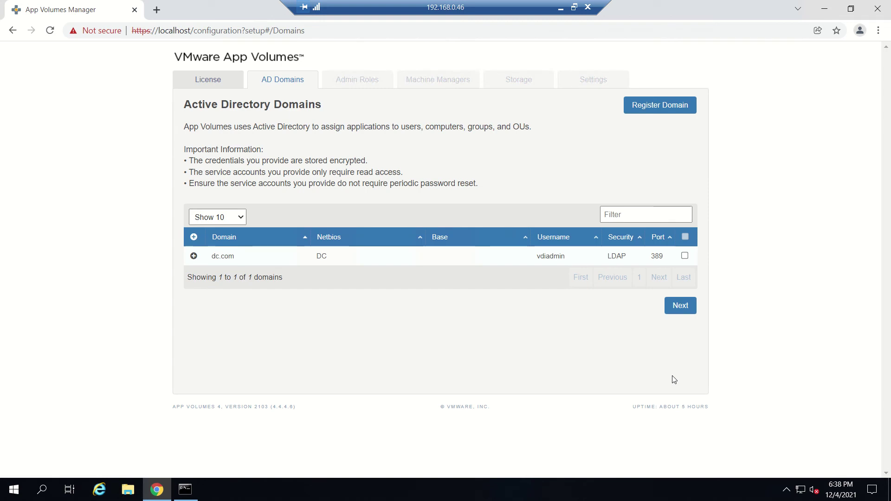
Open the Admin Roles step with Contains group matching before searching groups.
click(679, 308)
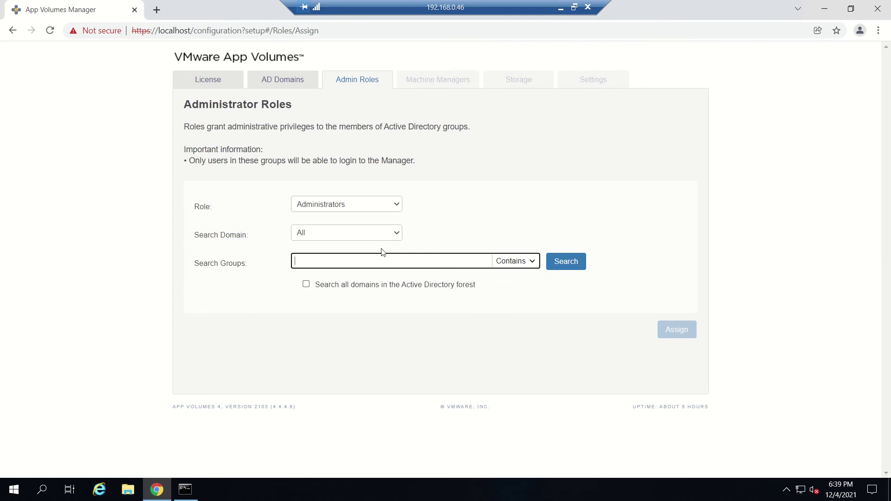
click(518, 263)
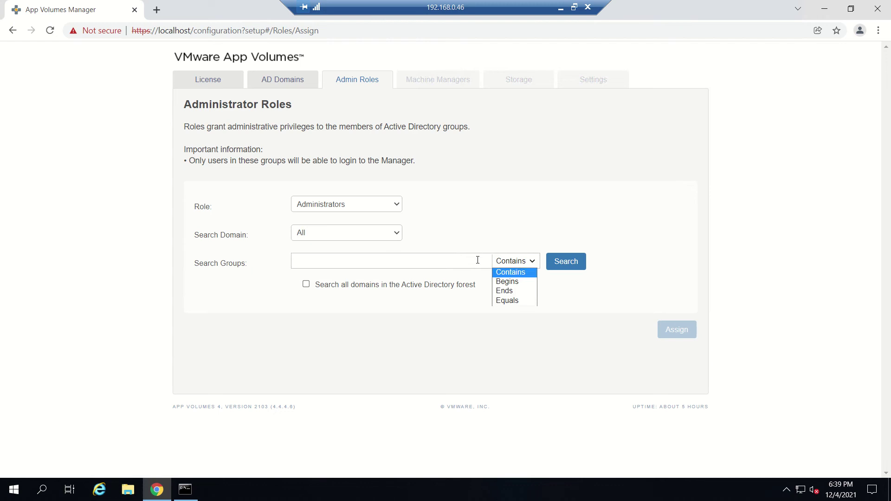
click(443, 261)
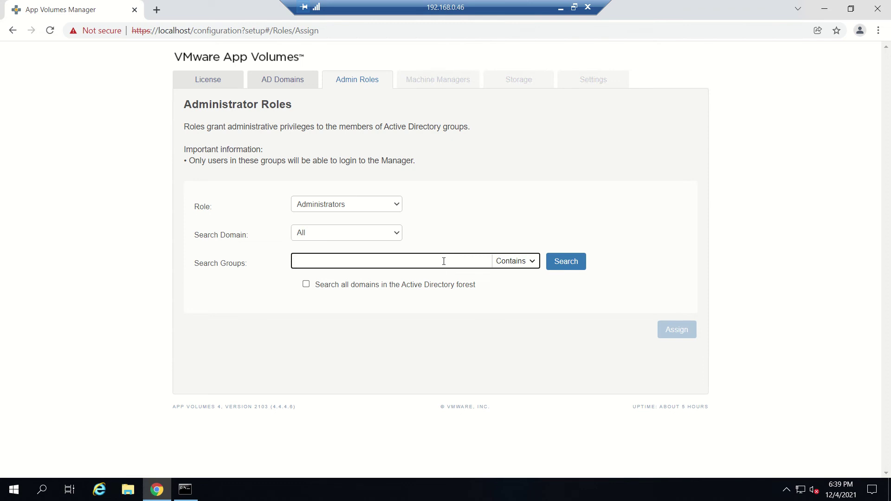
Check the 192.168.0.47 remote session, then return to the 192.168.0.46 App Volumes session.
click(560, 9)
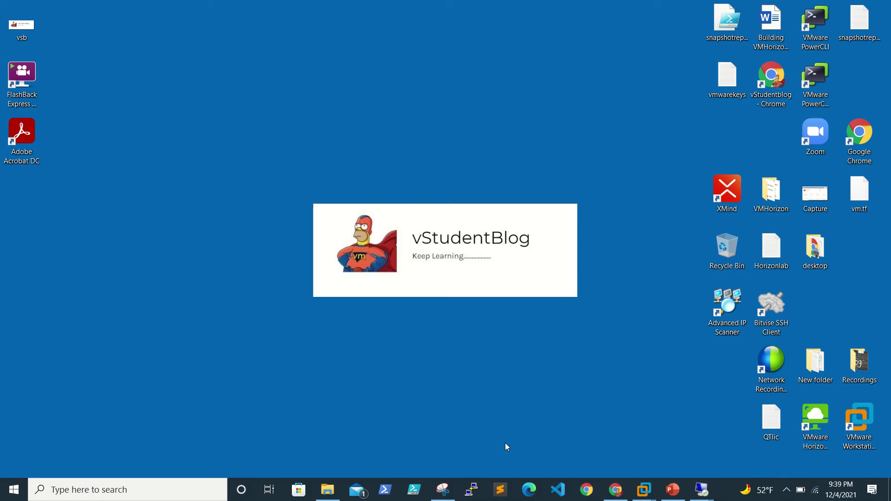
mouse_move(702, 489)
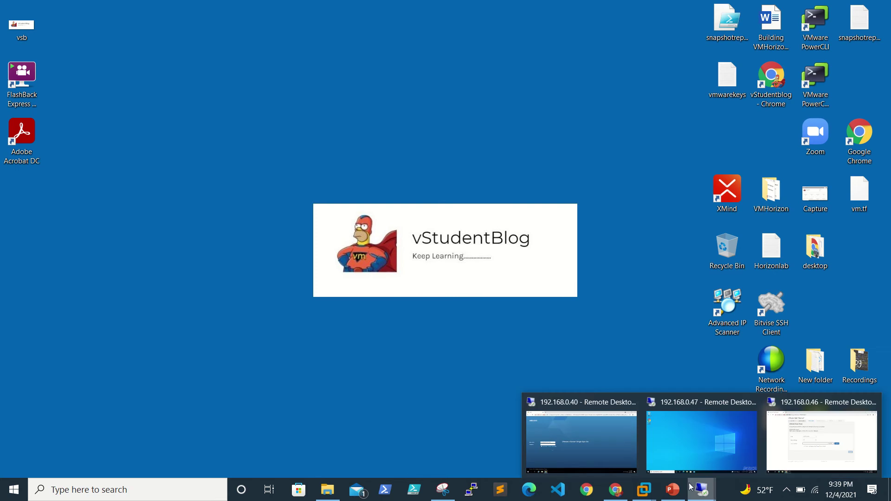
mouse_move(609, 461)
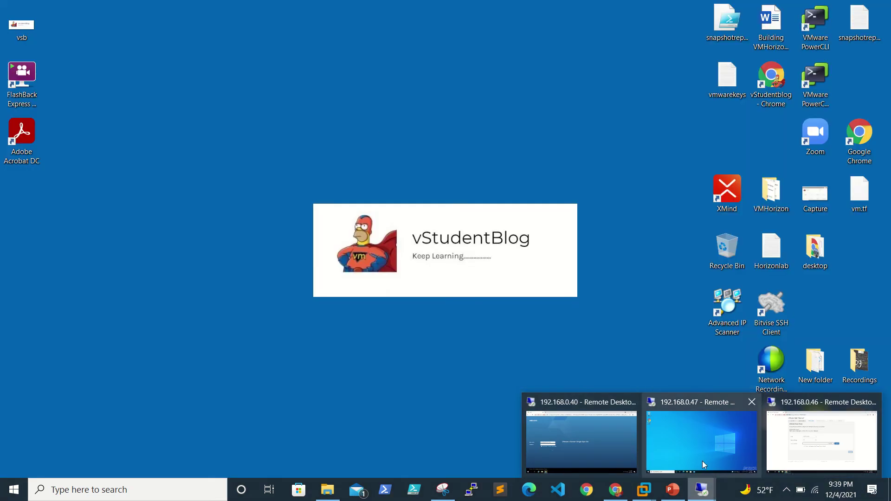
click(703, 461)
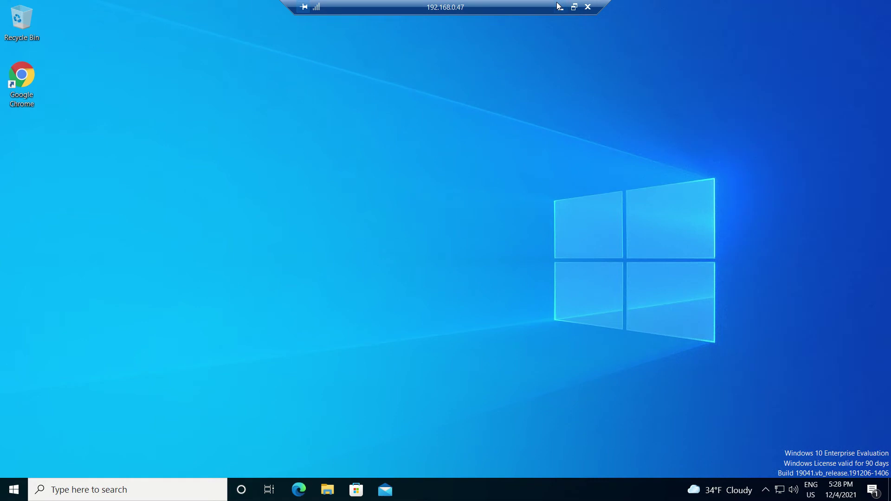
click(561, 7)
click(702, 489)
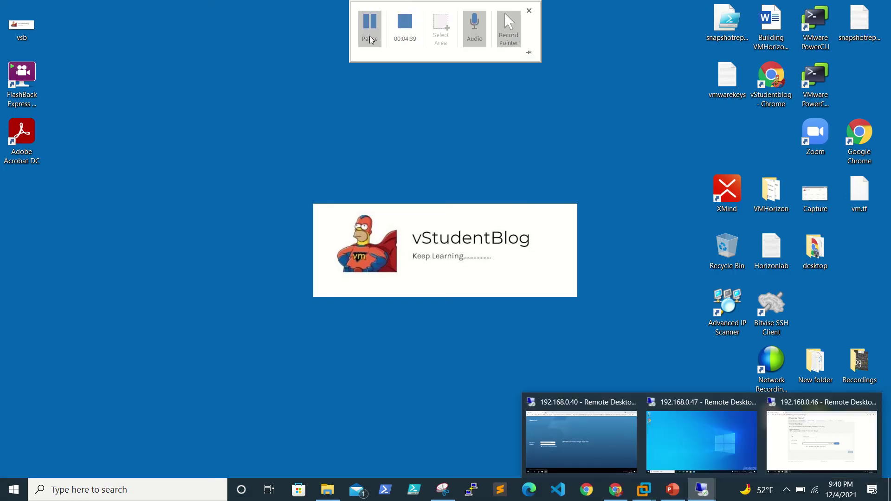
mouse_move(701, 490)
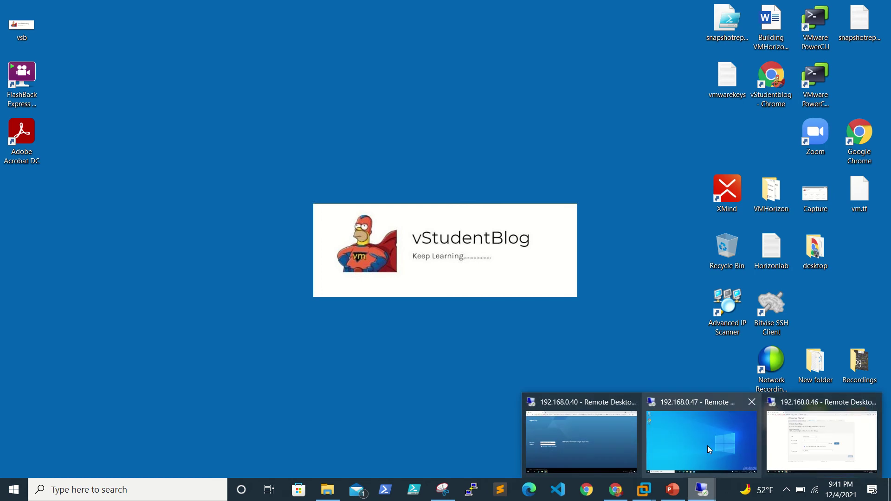
click(706, 426)
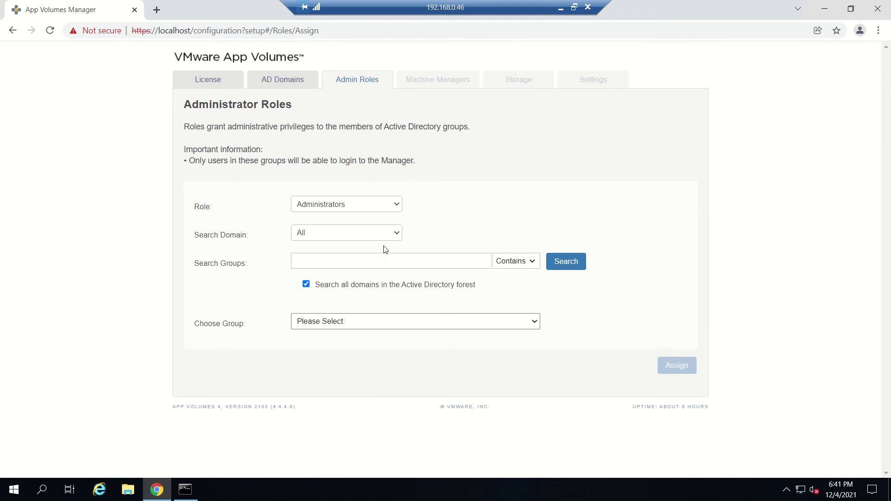
Search AD groups and assign the Administrators role to DC\Domain Admins.
click(555, 269)
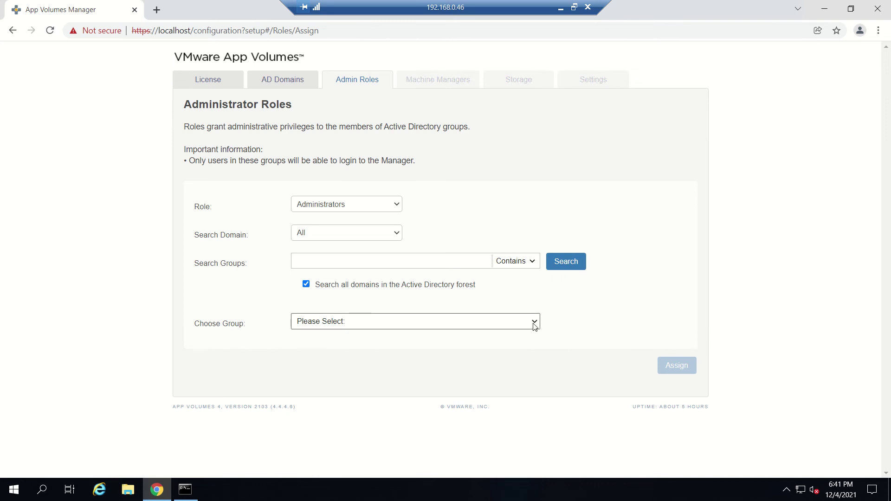
click(534, 323)
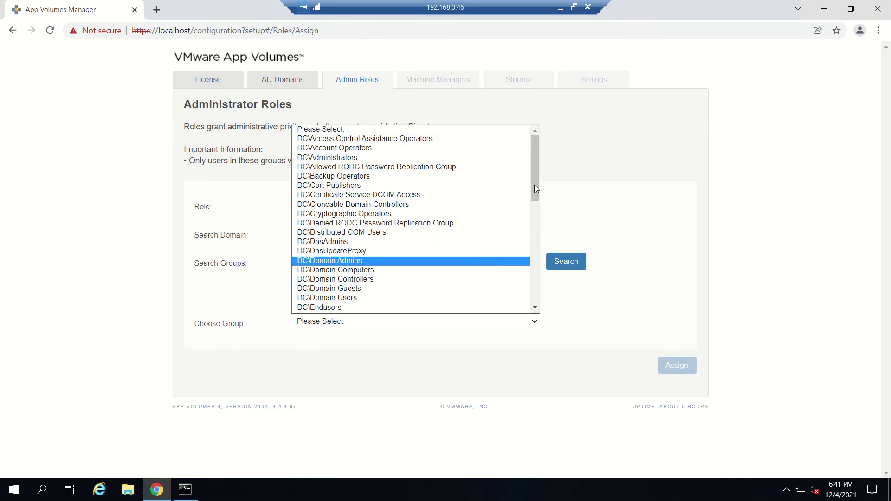
drag(535, 179, 539, 210)
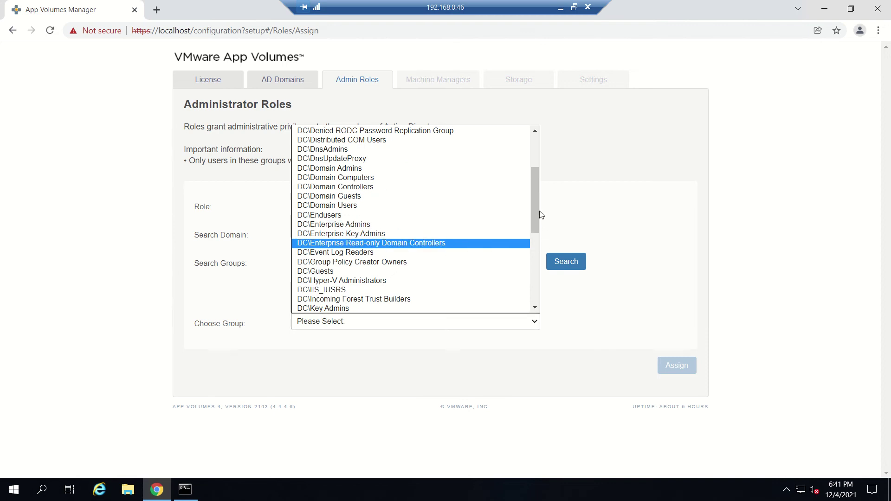
drag(535, 210, 379, 200)
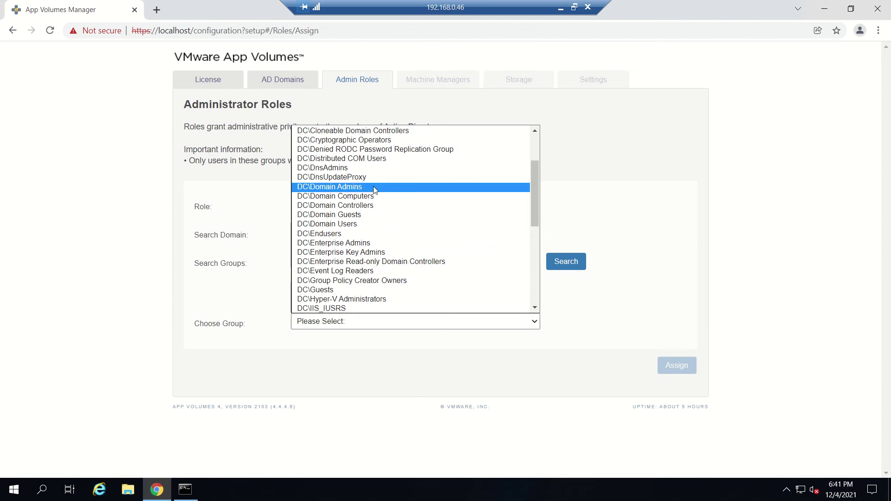
click(373, 188)
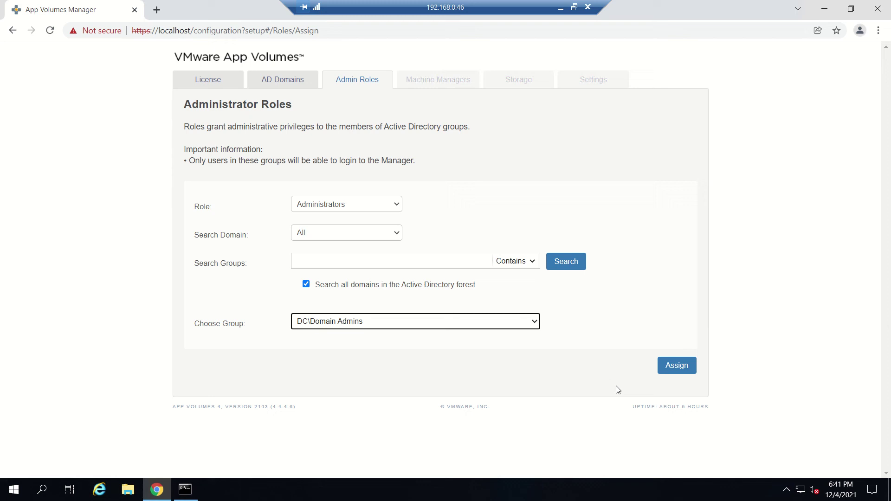
click(677, 365)
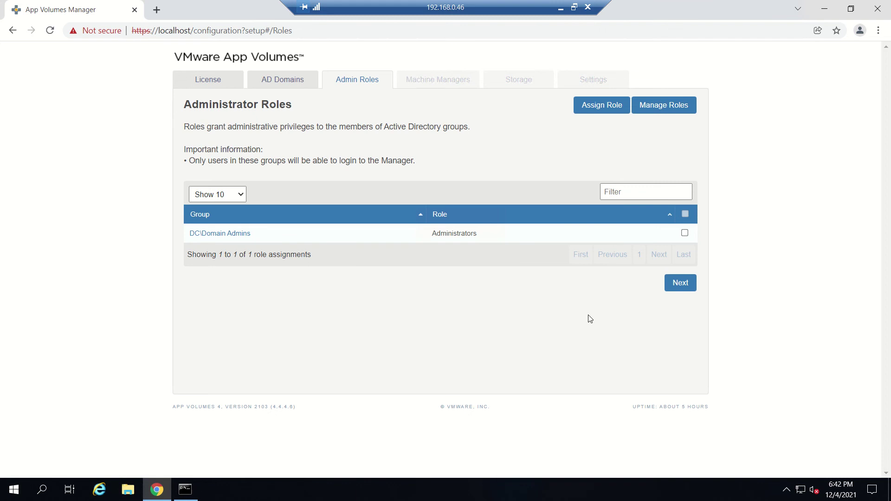
On Machine Managers, keep the vCenter Server type and enter hostname vc.dc.com.
click(678, 288)
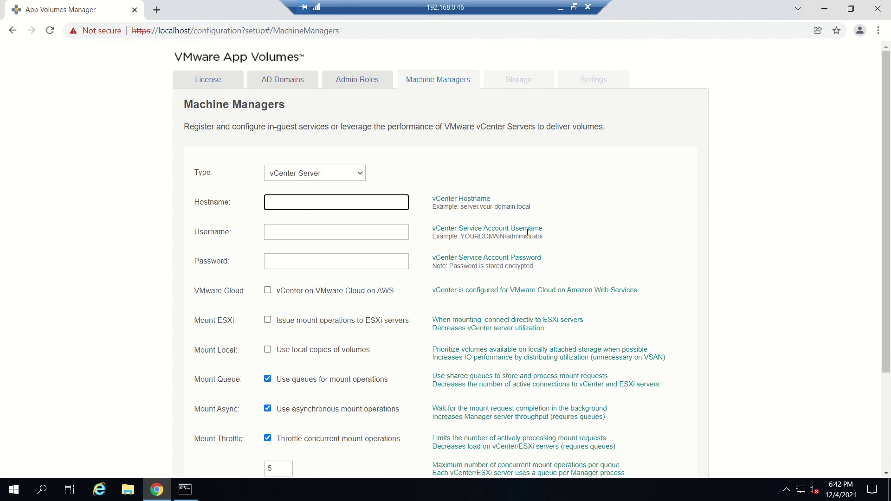
click(362, 173)
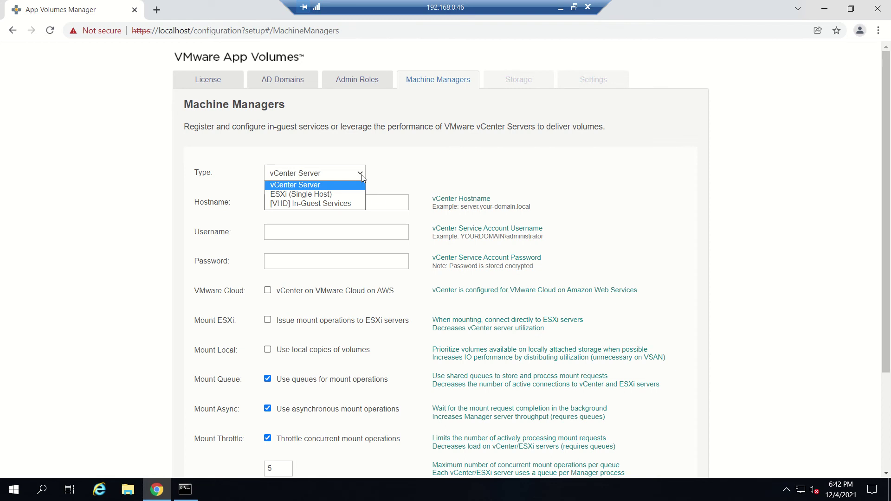
click(317, 186)
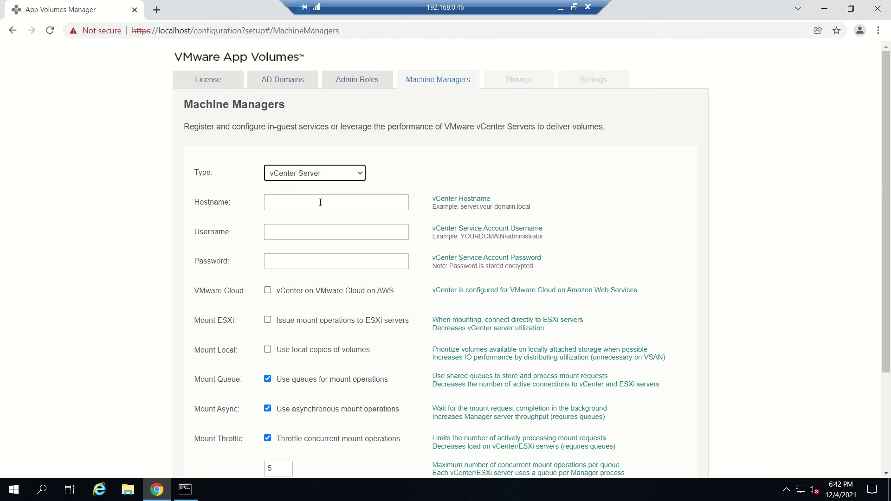
click(320, 202)
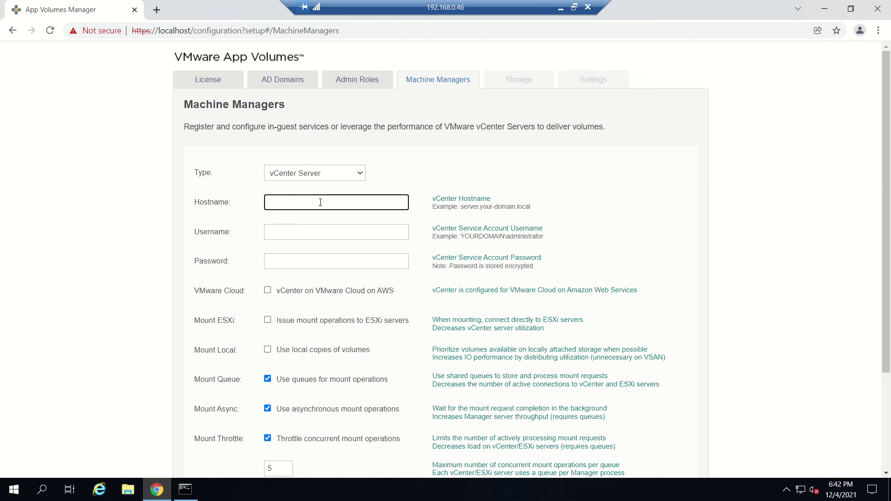
text(vc.dc.com)
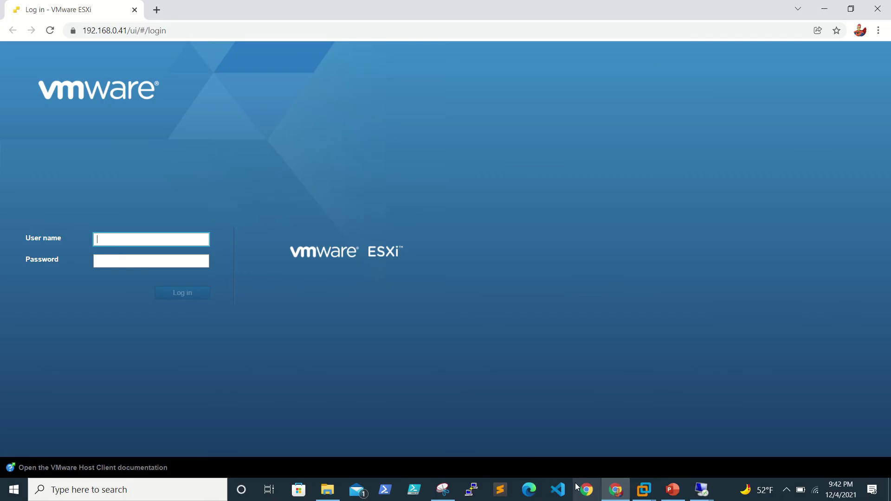
In a new Chrome tab, load the vCenter address vc.dc.com/ui without the port.
click(157, 10)
text(vc)
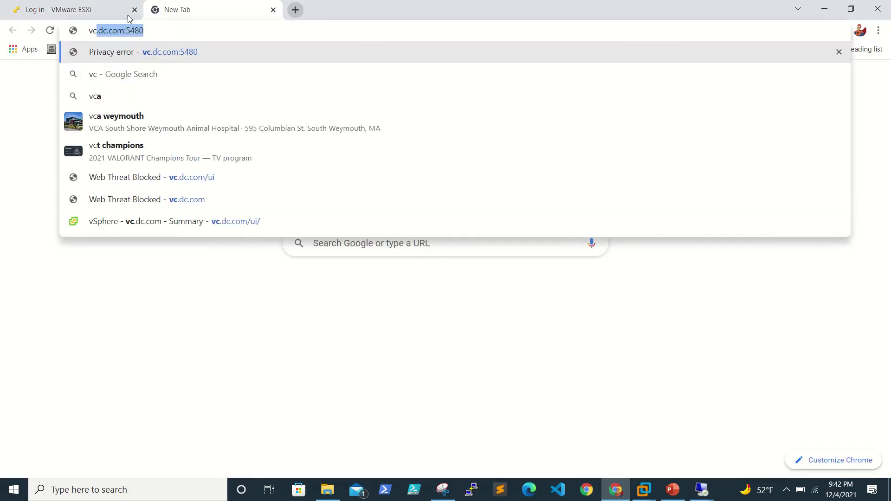
key(Right)
key(BackSpace)
key(BackSpace)
key(BackSpace)
key(BackSpace)
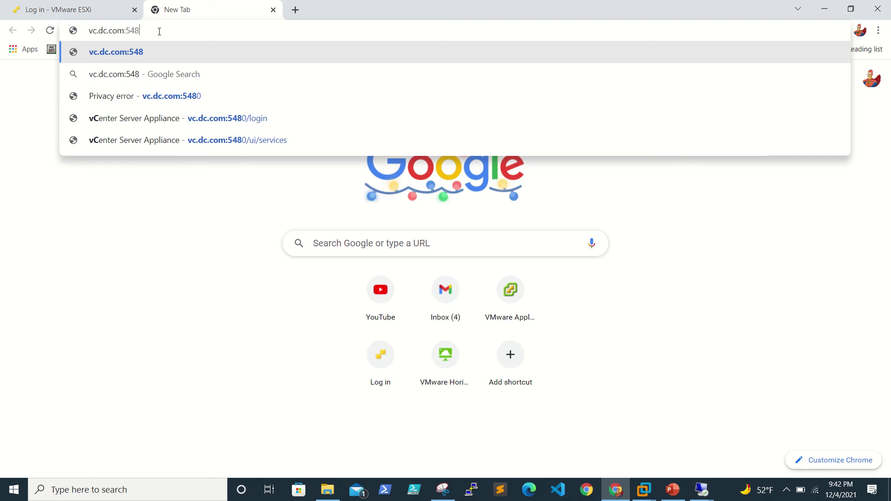
key(BackSpace)
text(/ui)
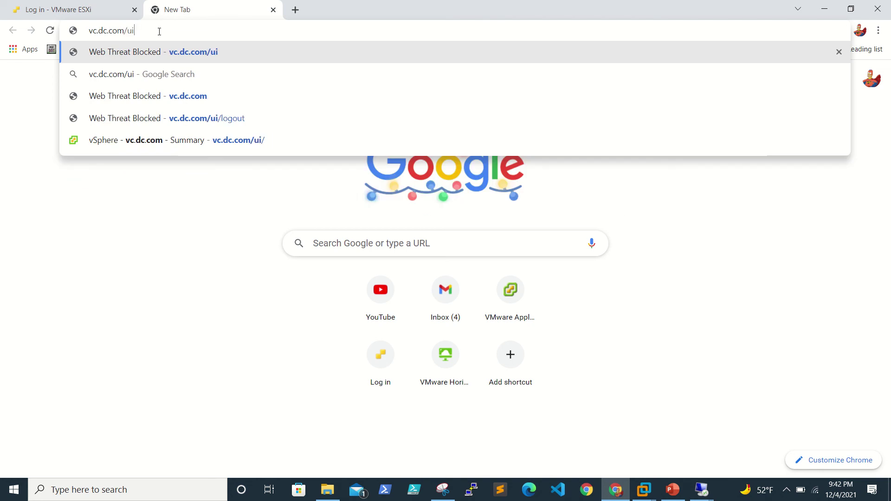
key(Return)
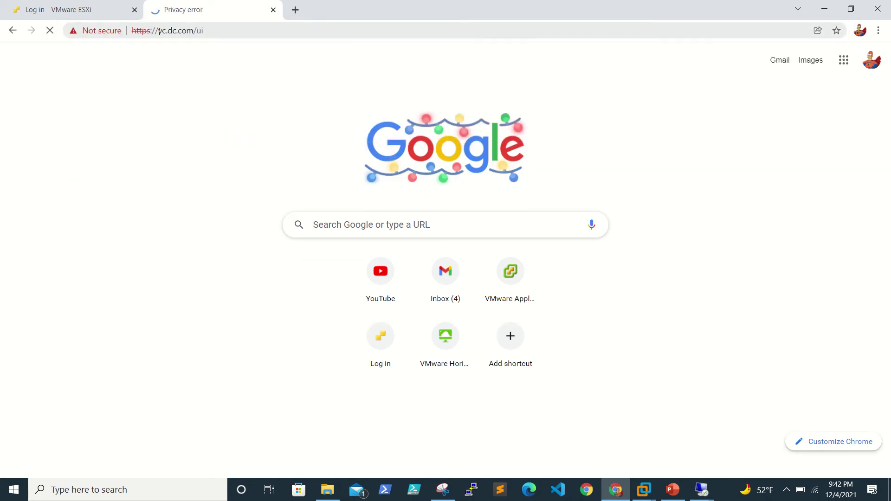
click(288, 340)
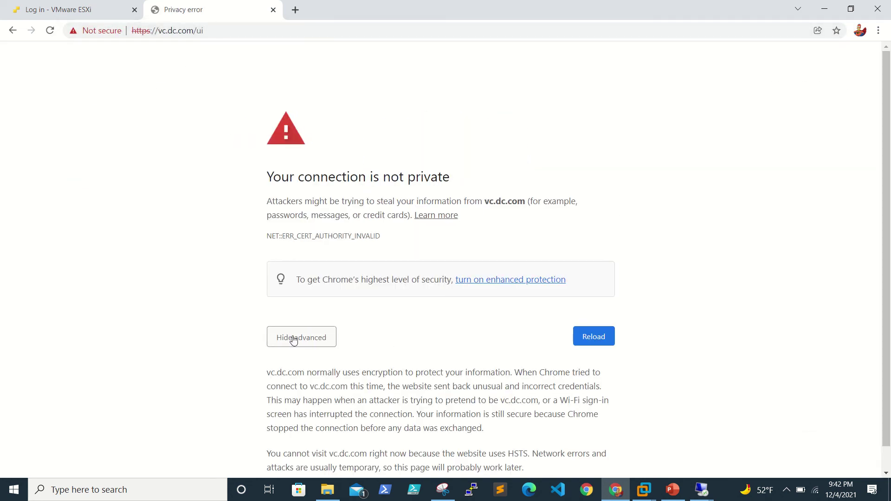
scroll(302, 431, down, 1)
scroll(300, 425, up, 1)
click(227, 34)
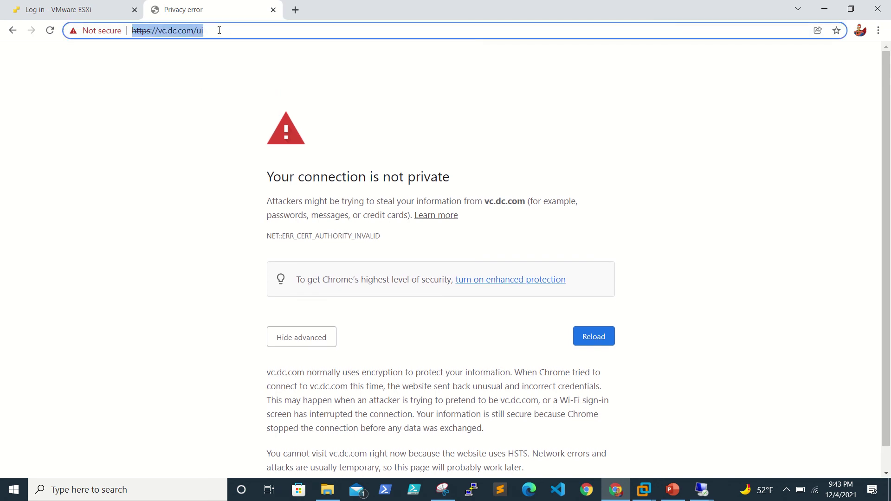
click(217, 30)
drag(193, 31, 130, 30)
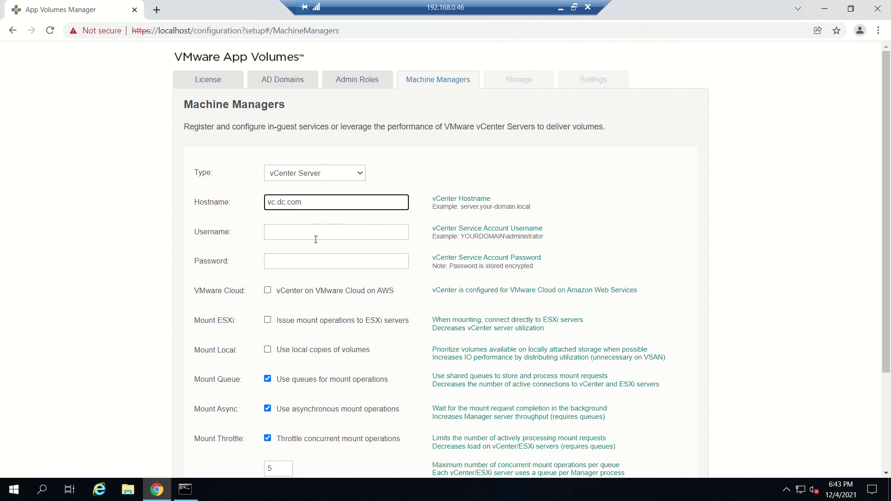
Enter the dc domain service account username and its password in the Machine Managers form.
click(315, 235)
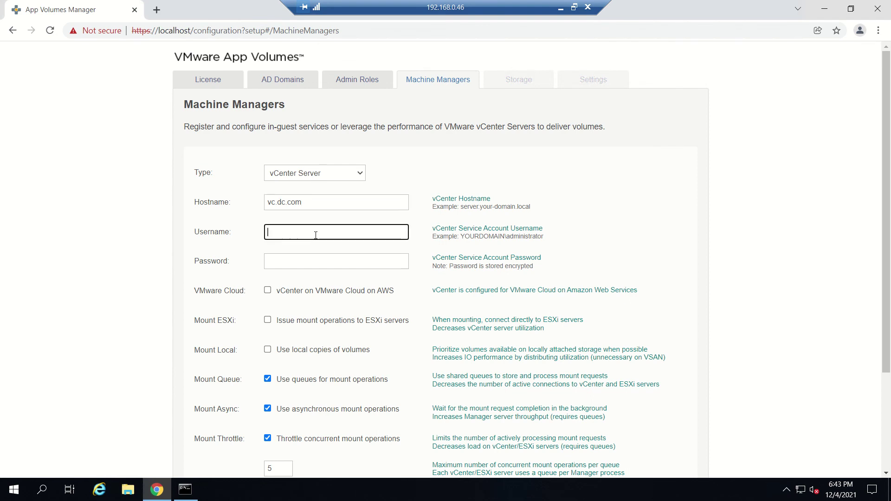
text(dc\vdiadmin)
key(Tab)
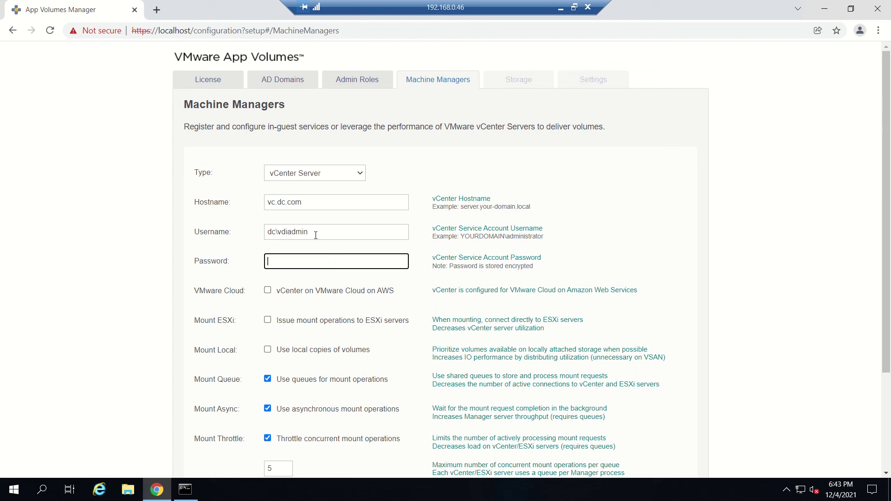
text(P@ssw0rd)
scroll(316, 235, down, 2)
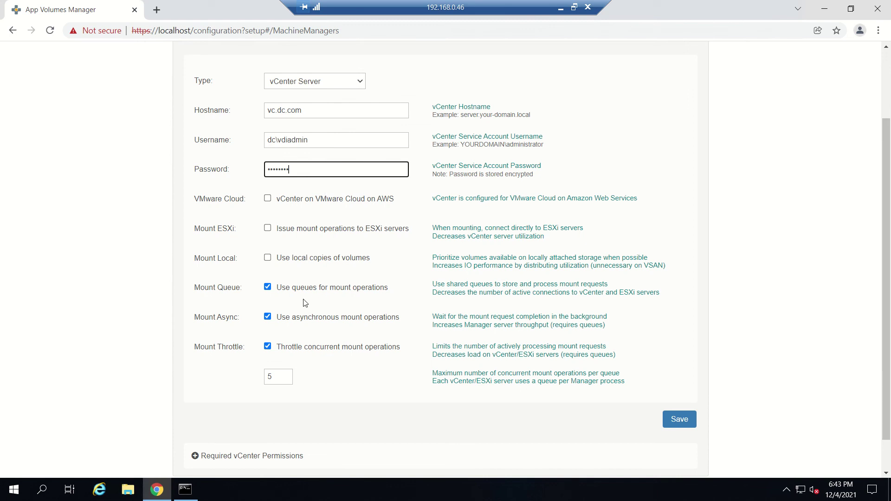
Save the vc.dc.com machine manager, accept its untrusted certificate, and continue to Storage.
click(686, 422)
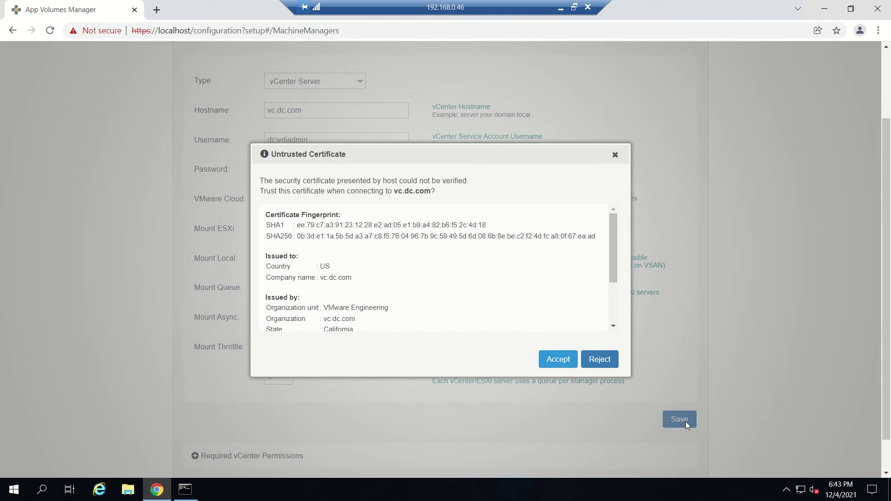
click(550, 364)
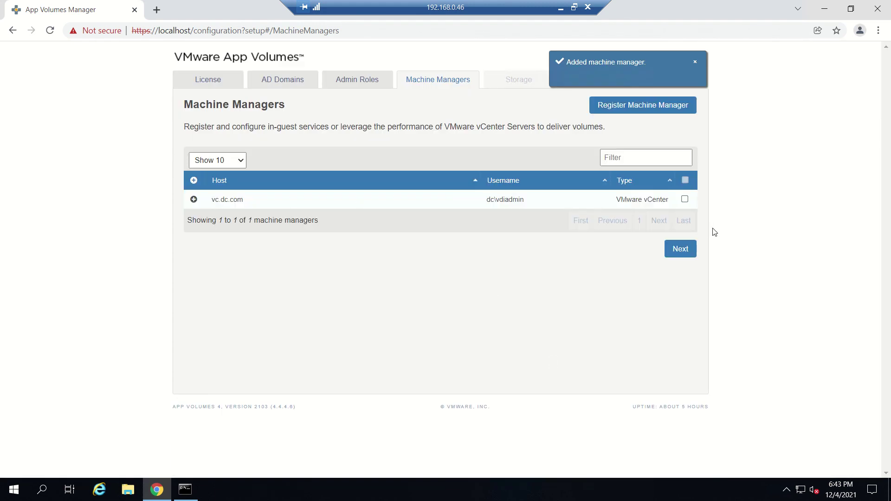
click(679, 250)
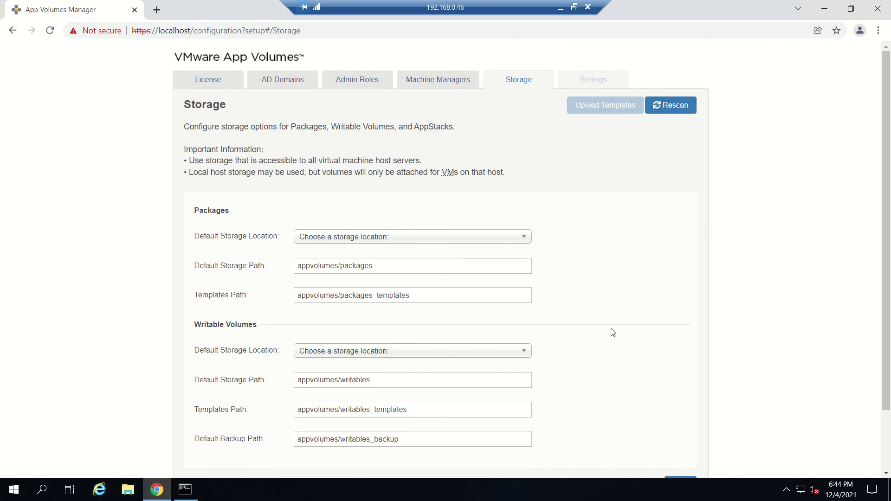
Choose vc.dc.com [DC] datastore1 in both the Packages and Writable Volumes storage dropdowns.
click(500, 239)
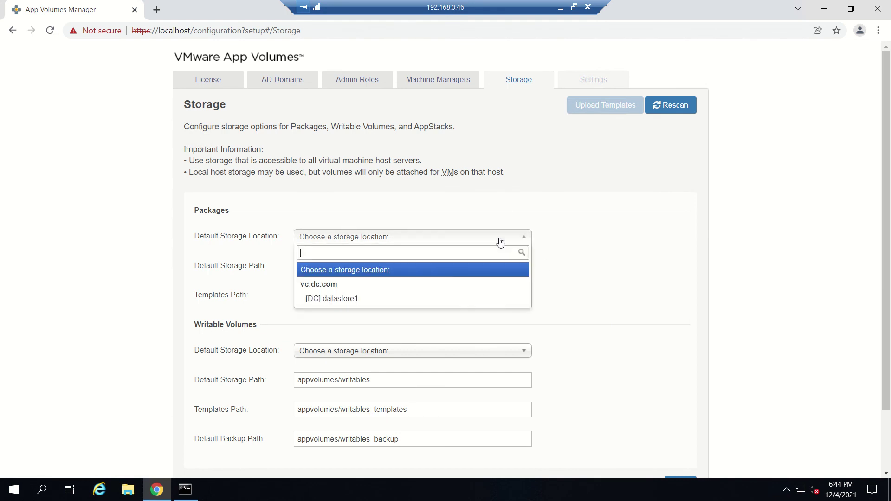
click(436, 302)
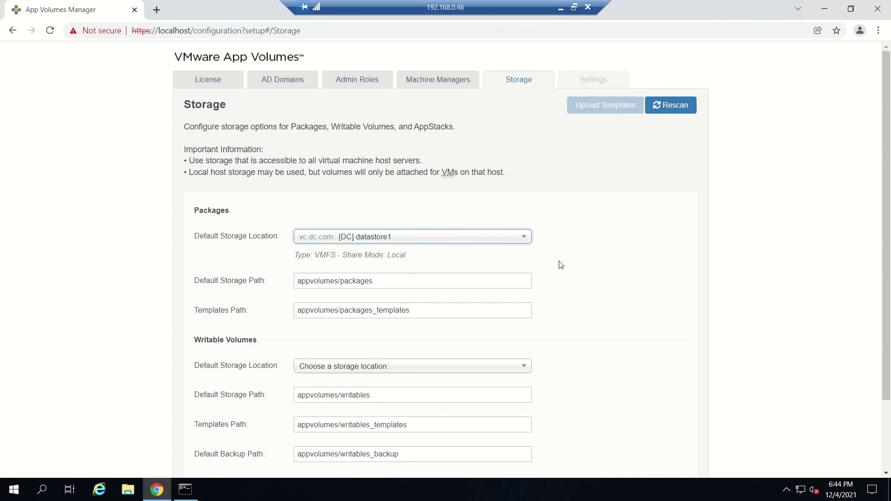
scroll(562, 265, down, 2)
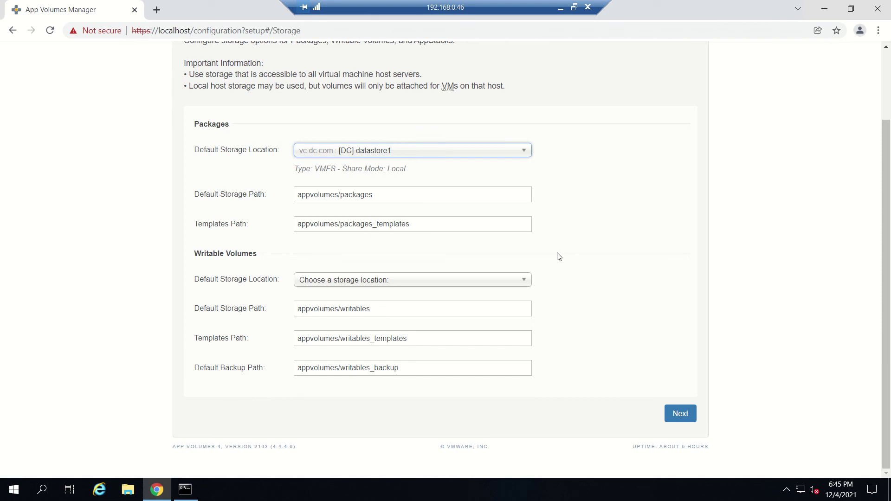
click(485, 281)
click(408, 343)
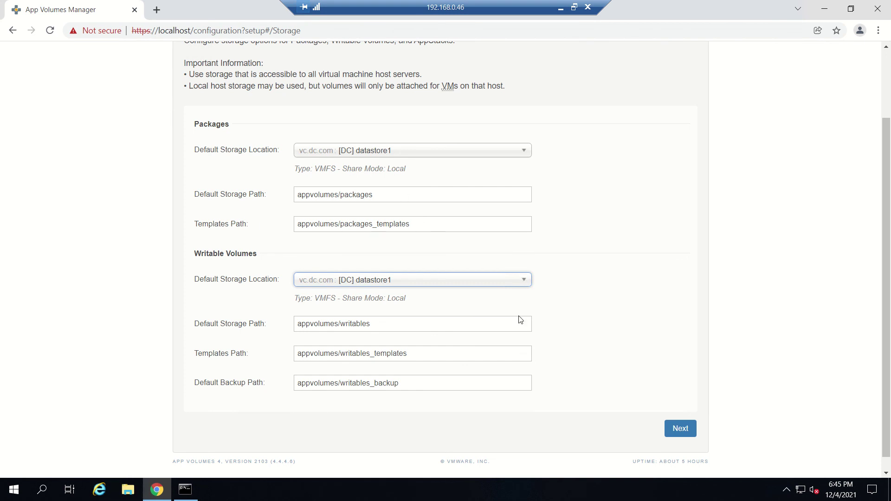
scroll(634, 345, down, 1)
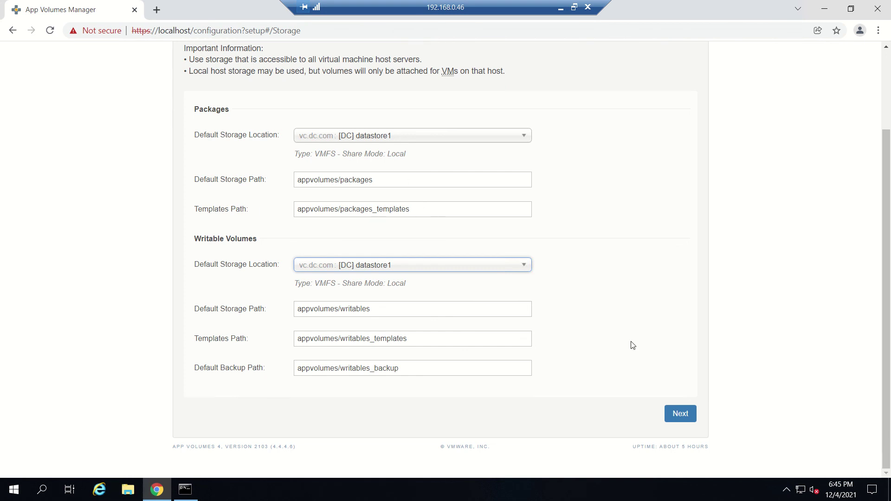
Confirm datastore1 storage choices by applying Set Defaults in the Confirm Storage Settings dialog.
click(689, 418)
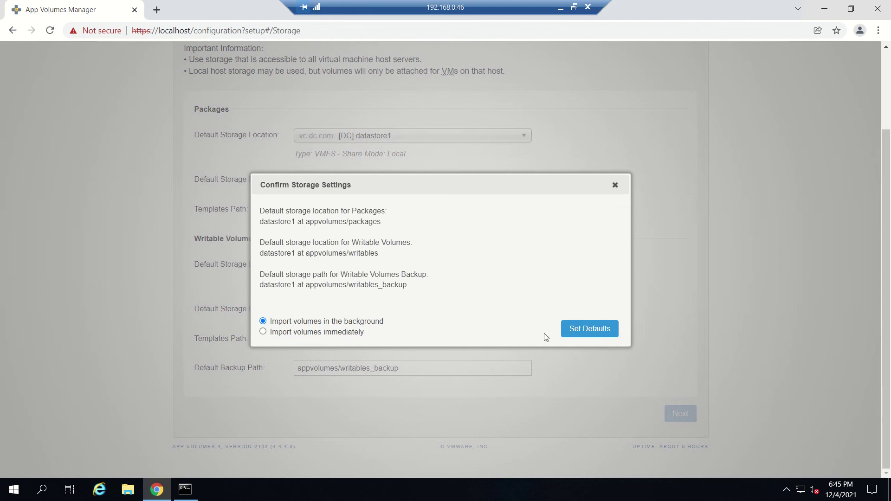
click(577, 333)
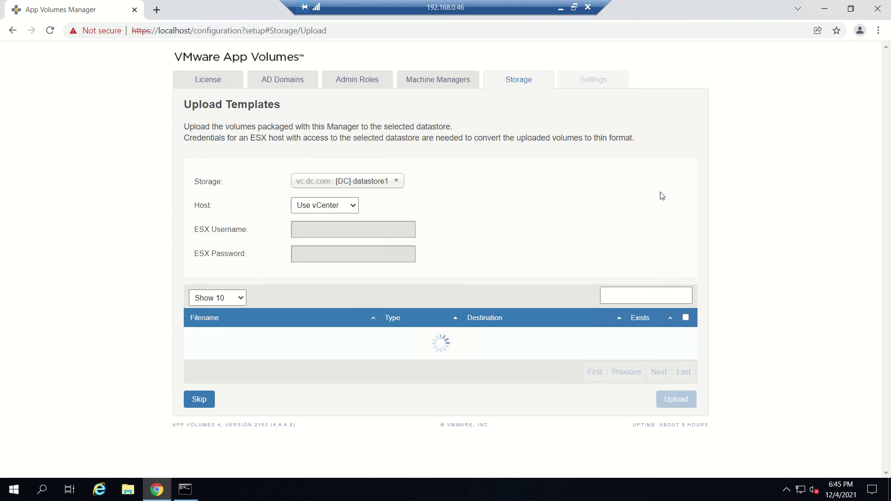
Select all four template VMDKs for upload using the table's header checkbox.
scroll(662, 195, down, 1)
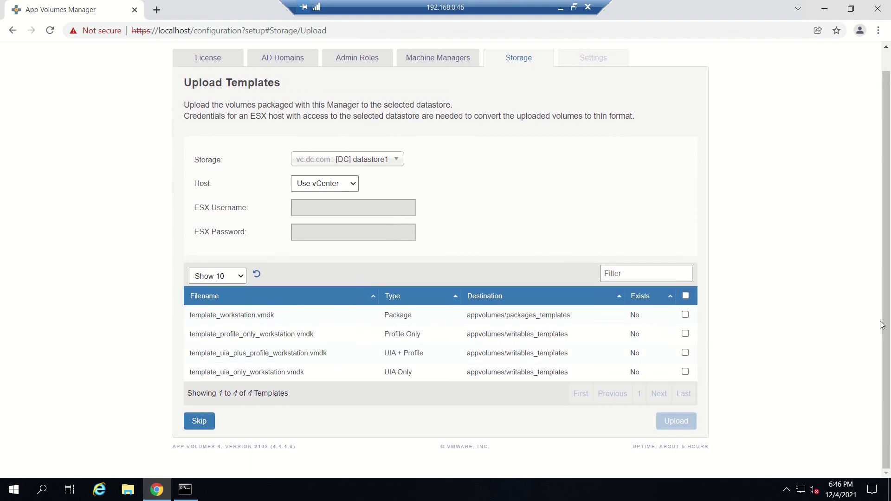
click(685, 297)
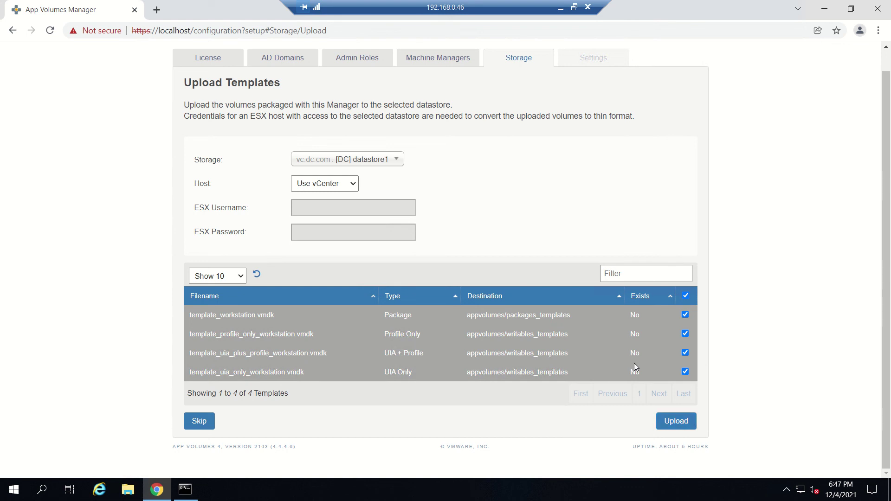
Upload the 4 selected templates to [DC] datastore1, confirming the upload dialog.
click(675, 422)
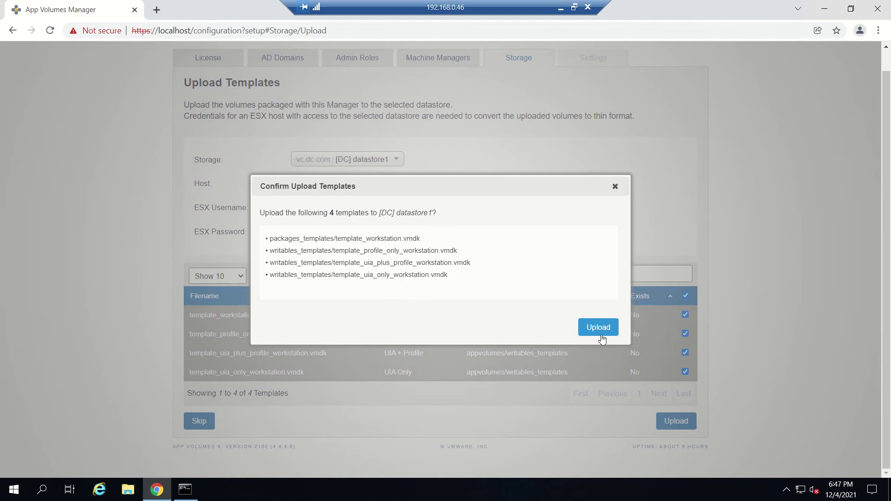
click(602, 328)
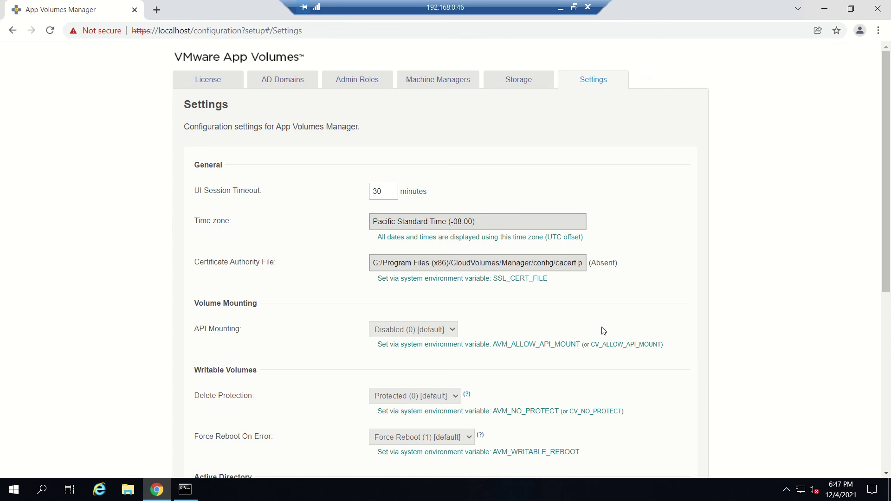
Look over the Settings page options and expand the Advanced Settings section.
scroll(603, 331, down, 4)
scroll(603, 331, up, 4)
scroll(604, 330, down, 2)
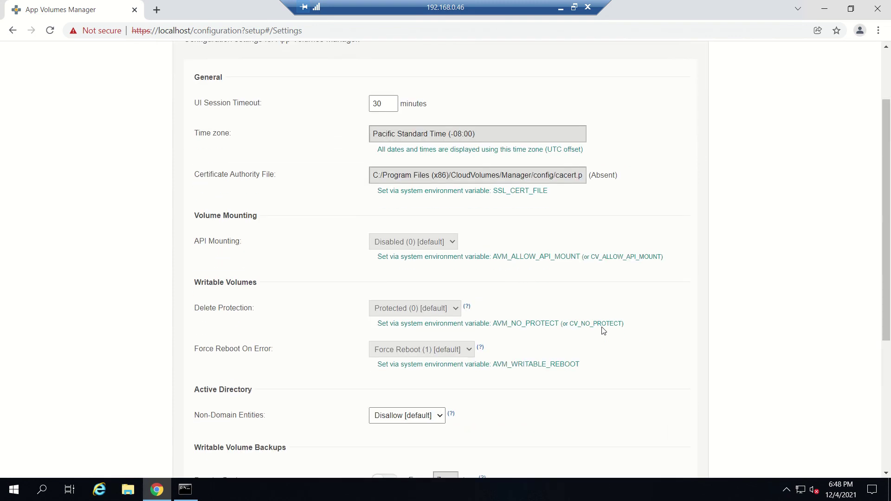
scroll(604, 331, down, 4)
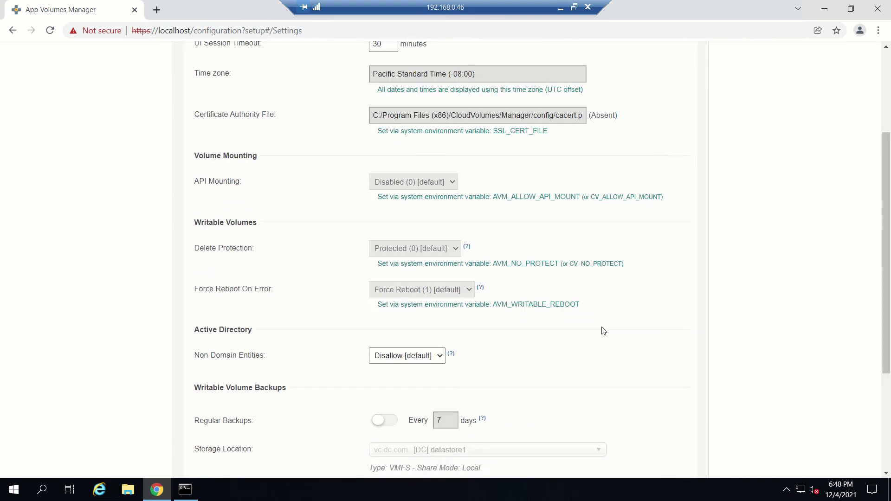
scroll(603, 331, down, 2)
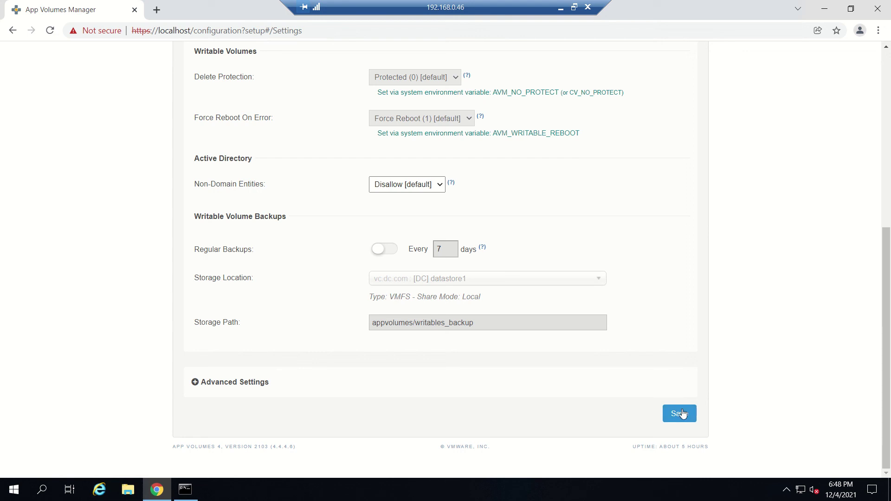
click(194, 384)
scroll(570, 389, down, 3)
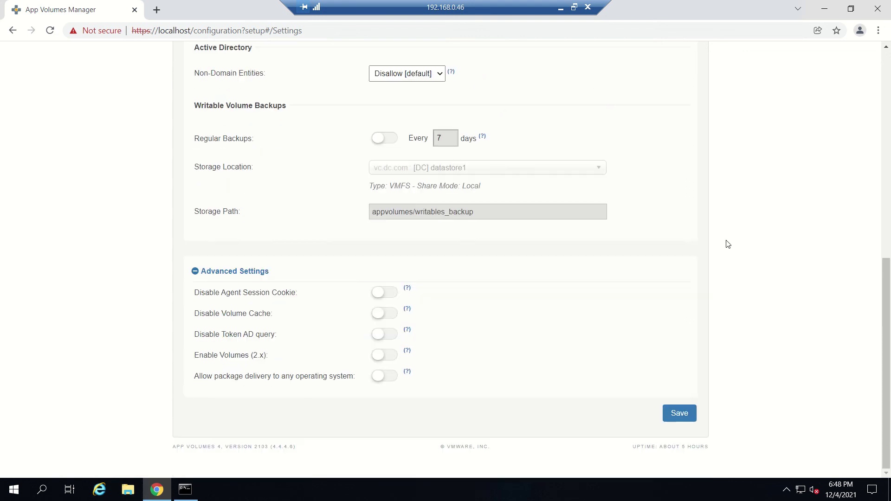
Save the settings, then uncheck Join the VMware CEIP and confirm with OK.
click(687, 417)
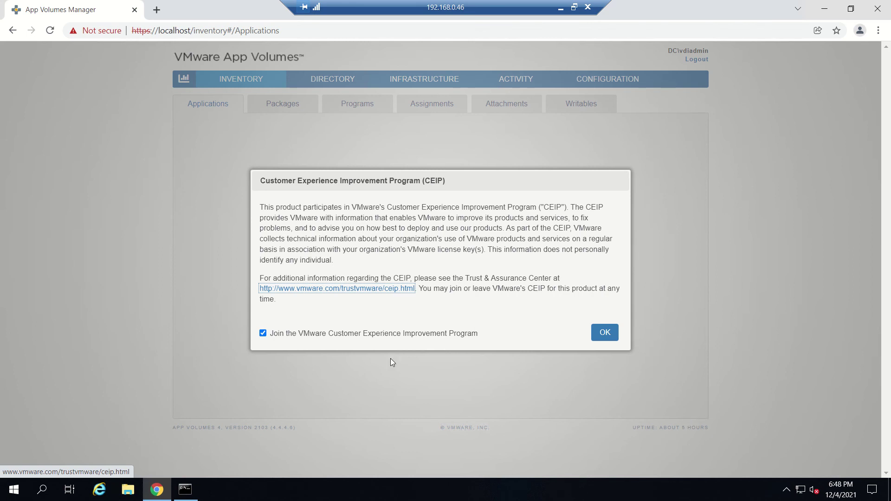
click(263, 333)
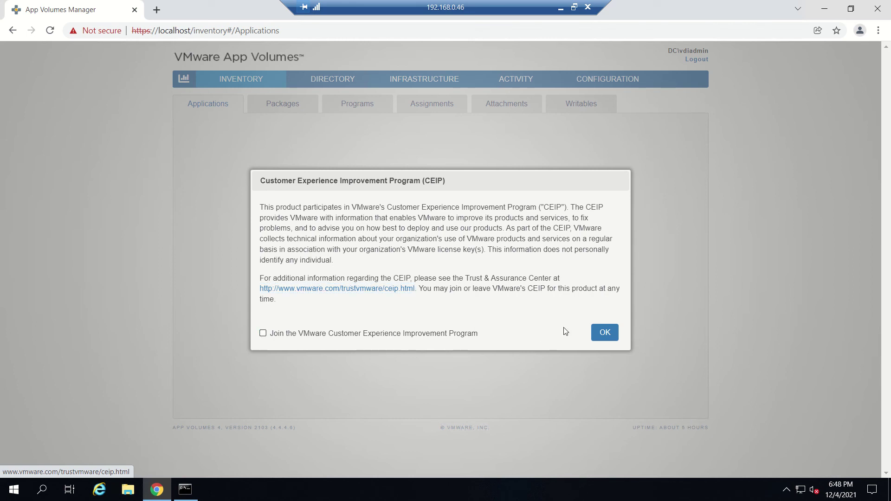
click(604, 333)
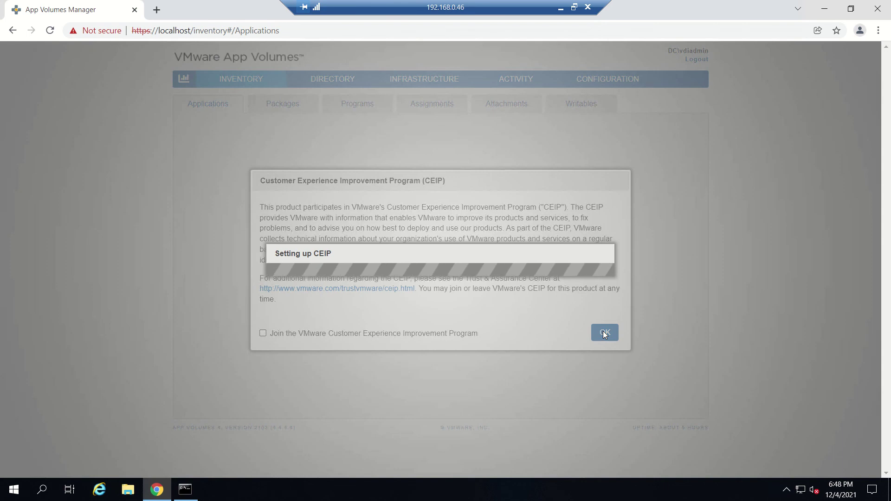